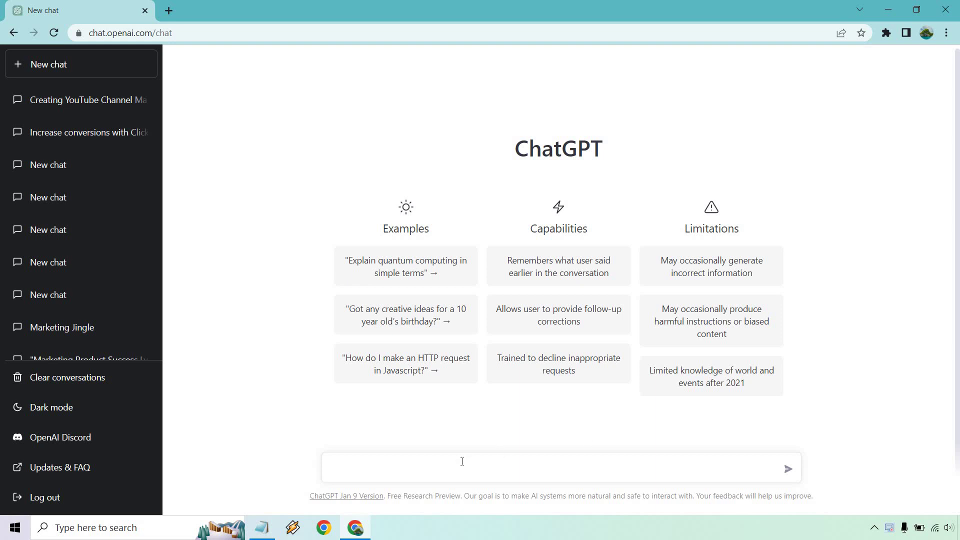
- Ask ChatGPT for 10 unique YouTube titles on tips to grow your online business
{"action": "type", "text": "Give me 10 unique YouTube titles for a video regarding tips to grow your online business."}
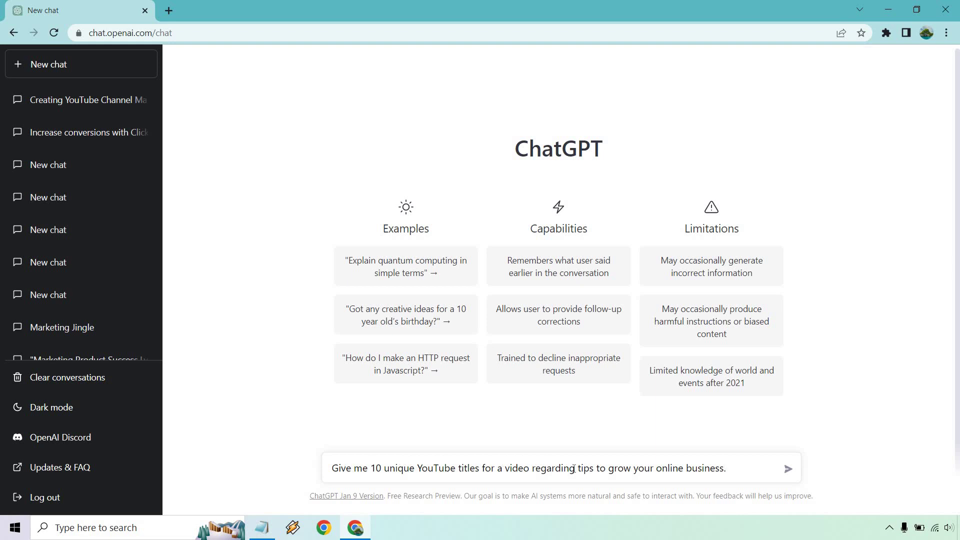
{"action": "left_click_drag", "start_coordinate": [574, 468], "coordinate": [725, 468]}
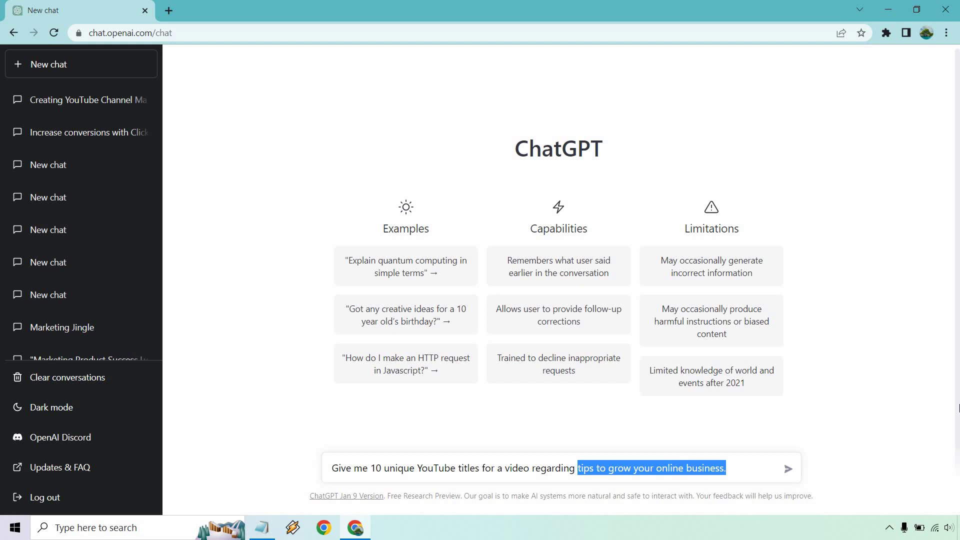
{"action": "left_click", "coordinate": [918, 400]}
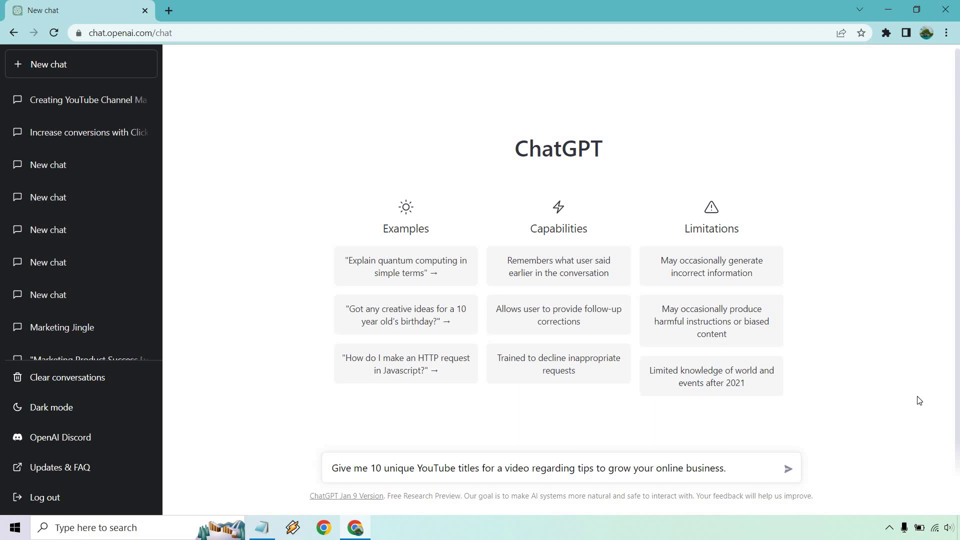
{"action": "left_click", "coordinate": [788, 471]}
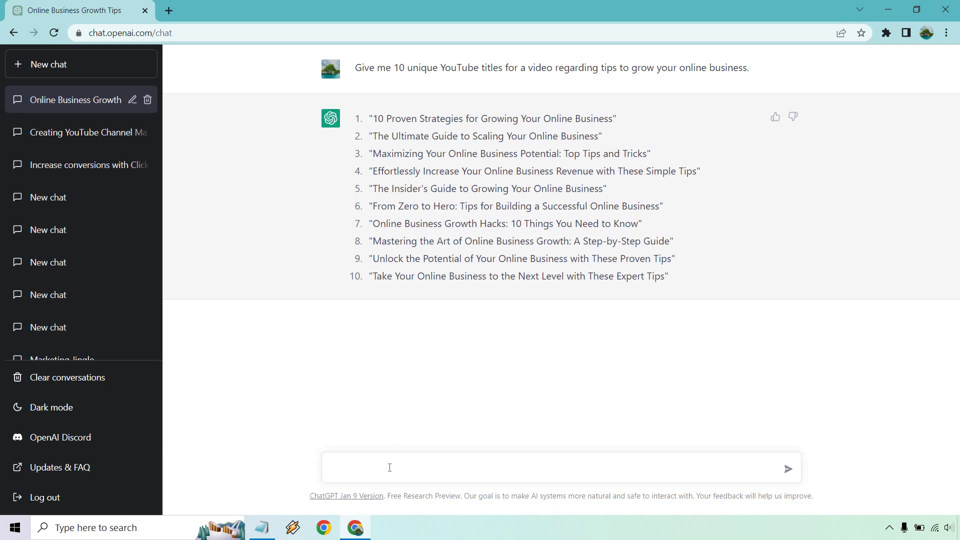
{"action": "type", "text": "Write an outline for a YouTube video that's titled:"}
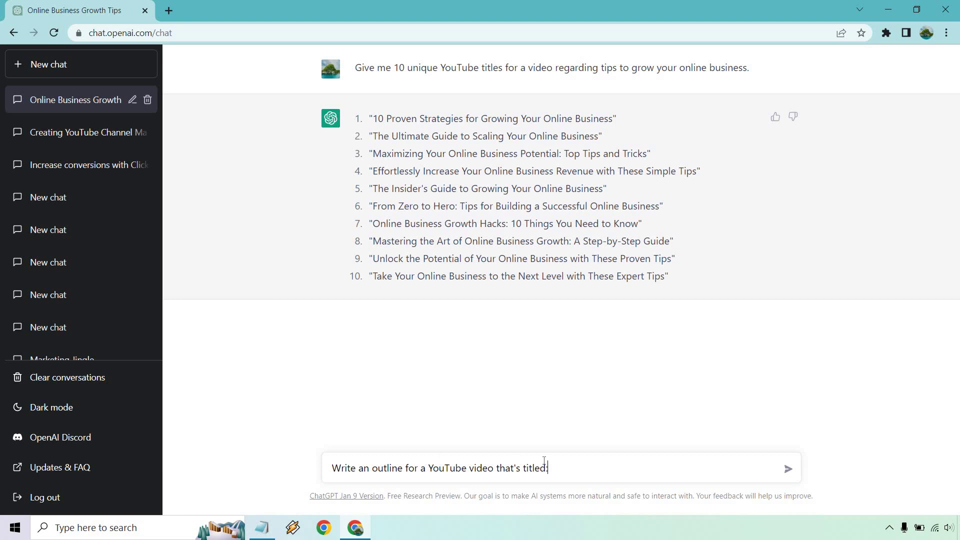
- Copy the outline prompt line from the saved prompt notes
{"action": "left_click", "coordinate": [262, 527]}
{"action": "left_click", "coordinate": [495, 215]}
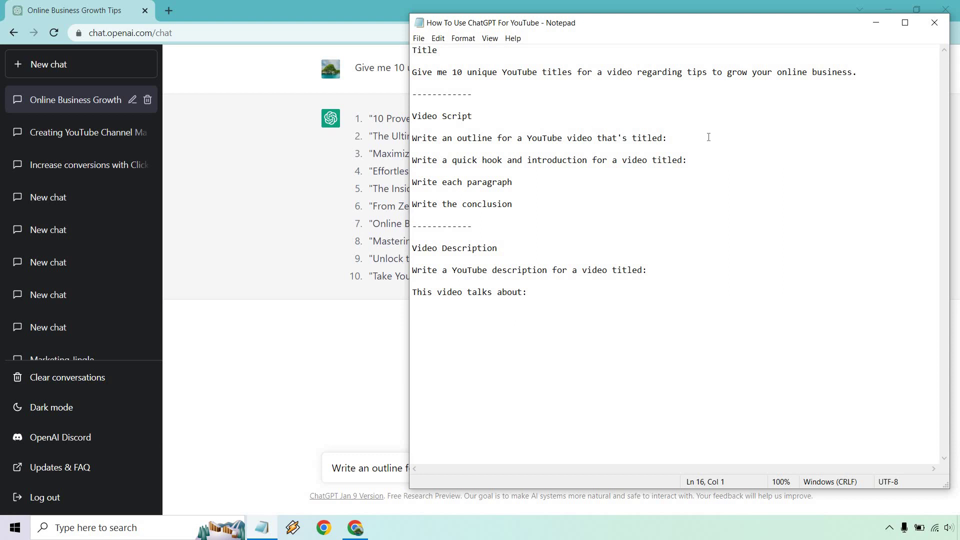
{"action": "left_click_drag", "start_coordinate": [672, 140], "coordinate": [404, 144]}
{"action": "left_click", "coordinate": [670, 138]}
{"action": "left_click", "coordinate": [874, 23]}
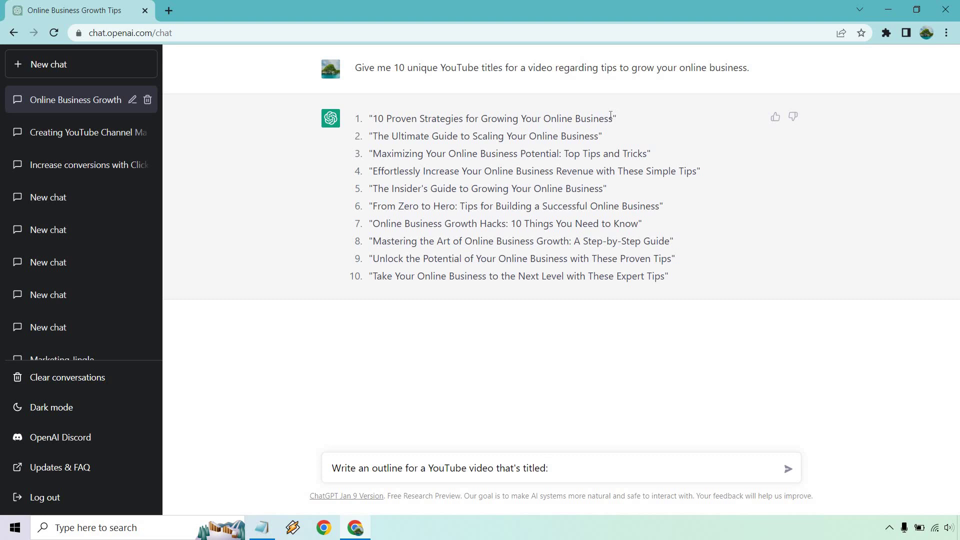
- Finish the outline prompt with '2 Proven Strategies for Growing Your Online Business' and submit it
{"action": "left_click_drag", "start_coordinate": [612, 119], "coordinate": [386, 118]}
{"action": "key", "text": "ctrl+c"}
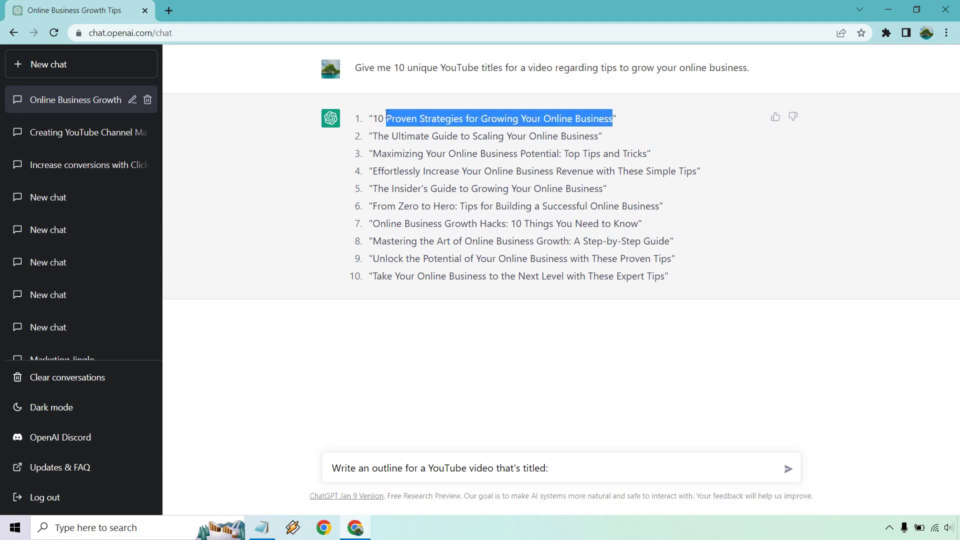
{"action": "left_click", "coordinate": [618, 460]}
{"action": "type", "text": "2"}
{"action": "key", "text": "ctrl+v"}
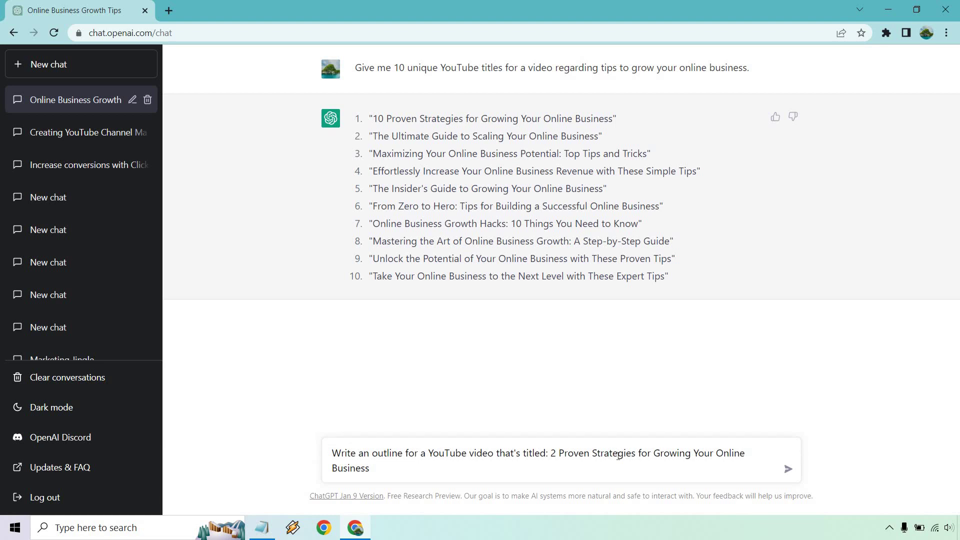
{"action": "type", "text": "."}
{"action": "key", "text": "Return"}
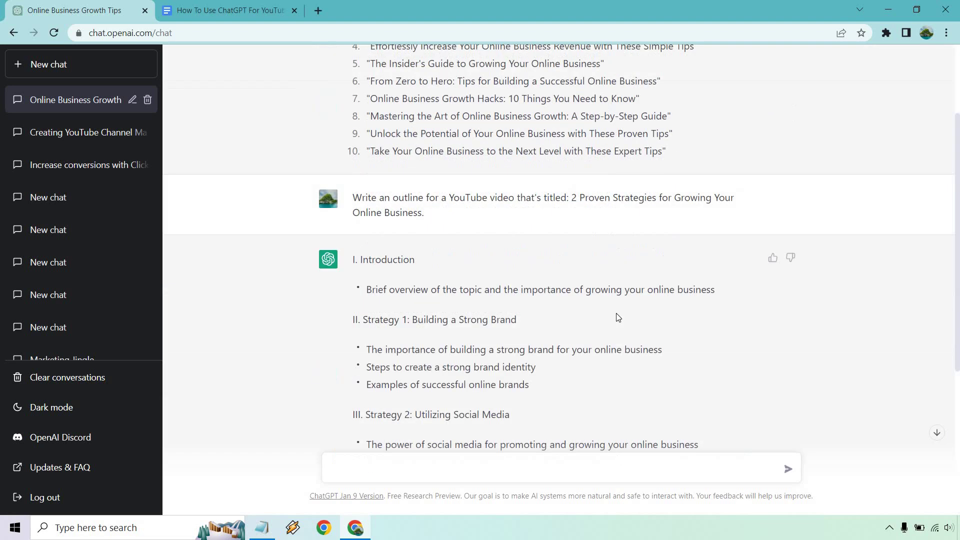
- Copy ChatGPT's outline, Introduction through Conclusion, into the YouTube script document
{"action": "scroll", "coordinate": [591, 264], "scroll_direction": "down", "scroll_amount": 1}
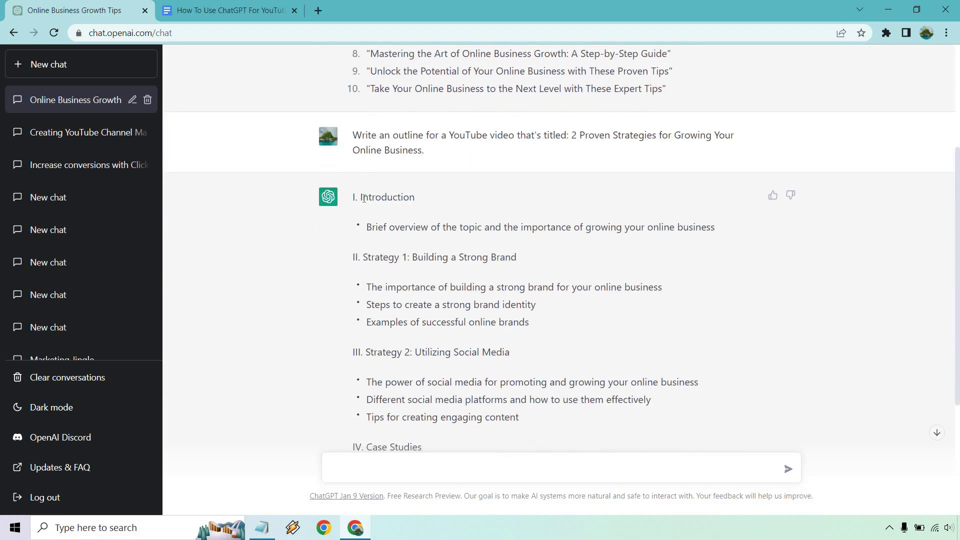
{"action": "left_click_drag", "start_coordinate": [353, 197], "coordinate": [437, 278]}
{"action": "left_click_drag", "start_coordinate": [650, 334], "coordinate": [744, 381]}
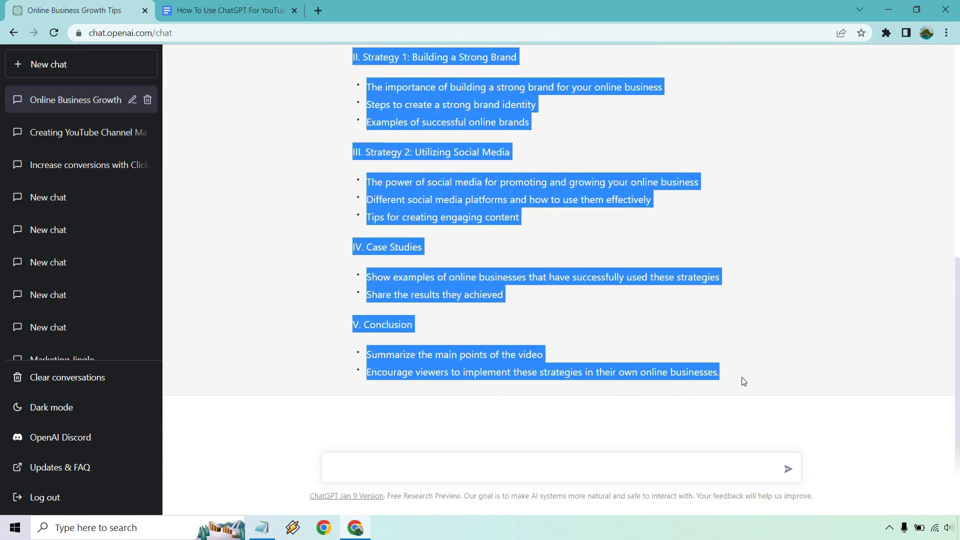
{"action": "key", "text": "ctrl+c"}
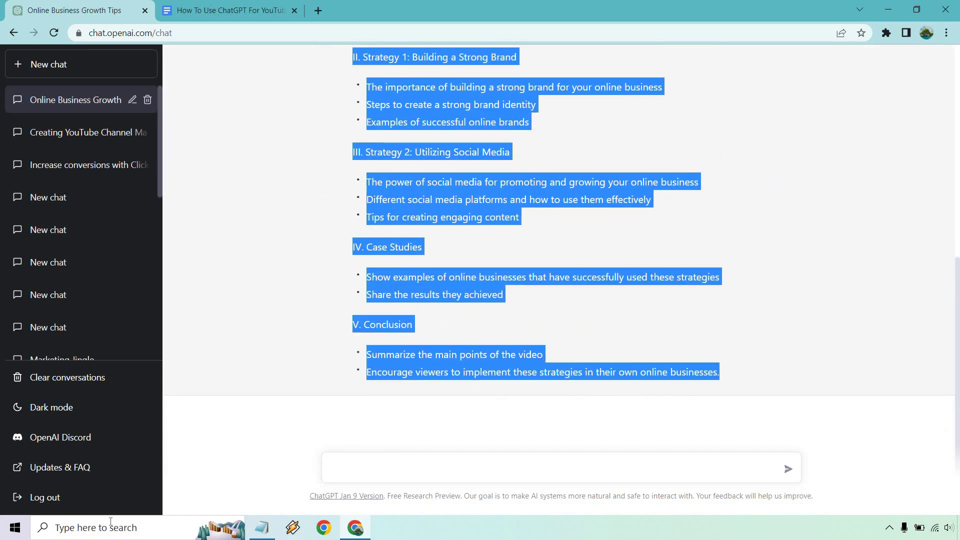
{"action": "key", "text": "ctrl+Tab"}
{"action": "key", "text": "ctrl+v"}
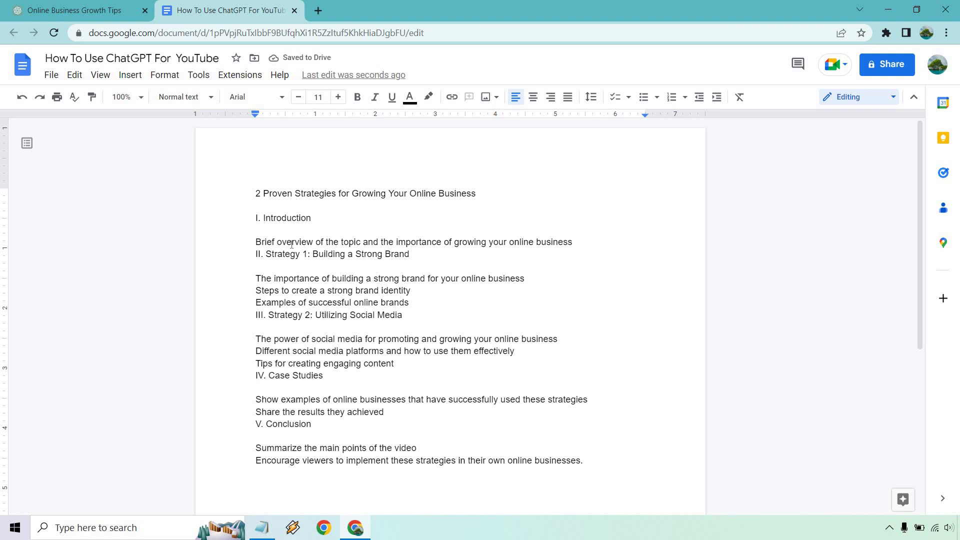
{"action": "left_click", "coordinate": [111, 14]}
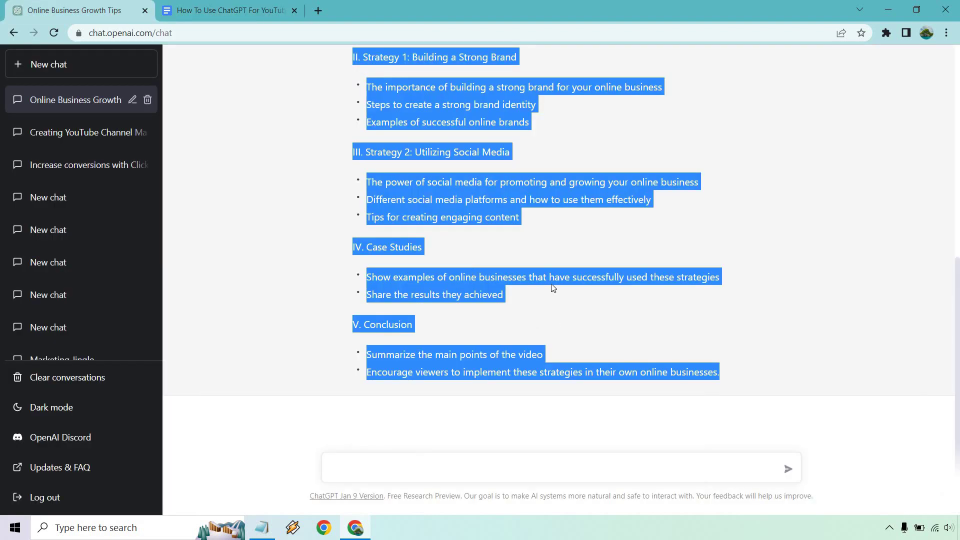
{"action": "scroll", "coordinate": [562, 260], "scroll_direction": "up", "scroll_amount": 3}
{"action": "left_click", "coordinate": [562, 259]}
{"action": "left_click_drag", "start_coordinate": [720, 154], "coordinate": [352, 122]}
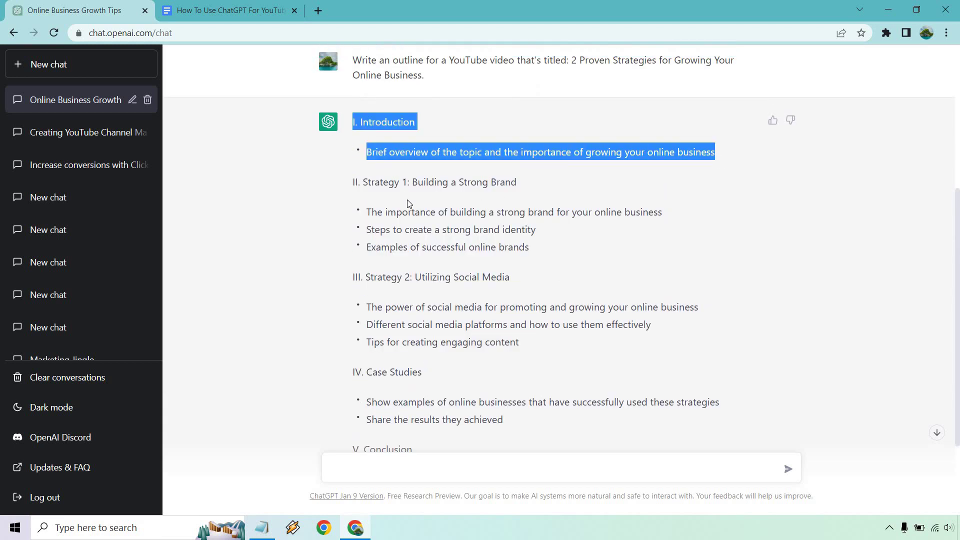
{"action": "left_click", "coordinate": [235, 10]}
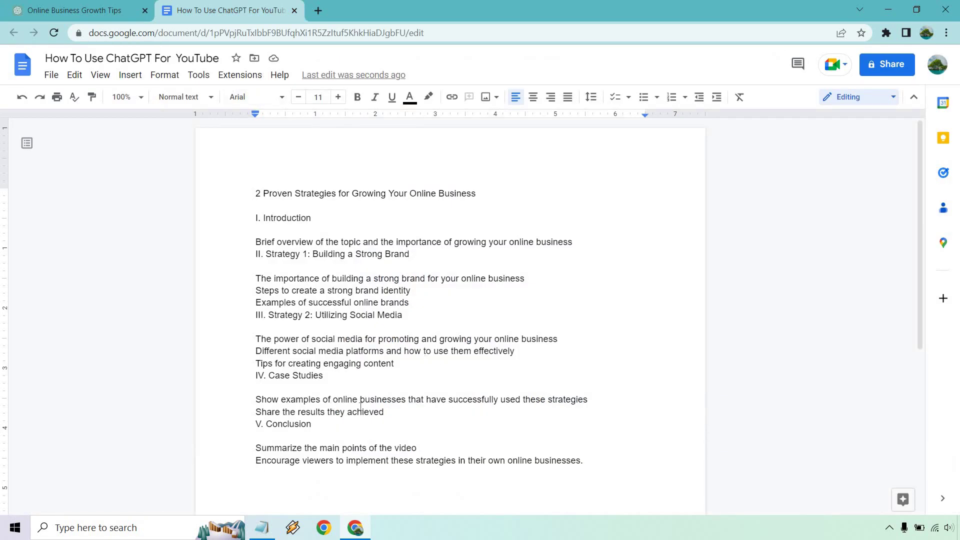
- Delete the Case Studies section and renumber Conclusion as IV
{"action": "left_click_drag", "start_coordinate": [384, 412], "coordinate": [236, 376]}
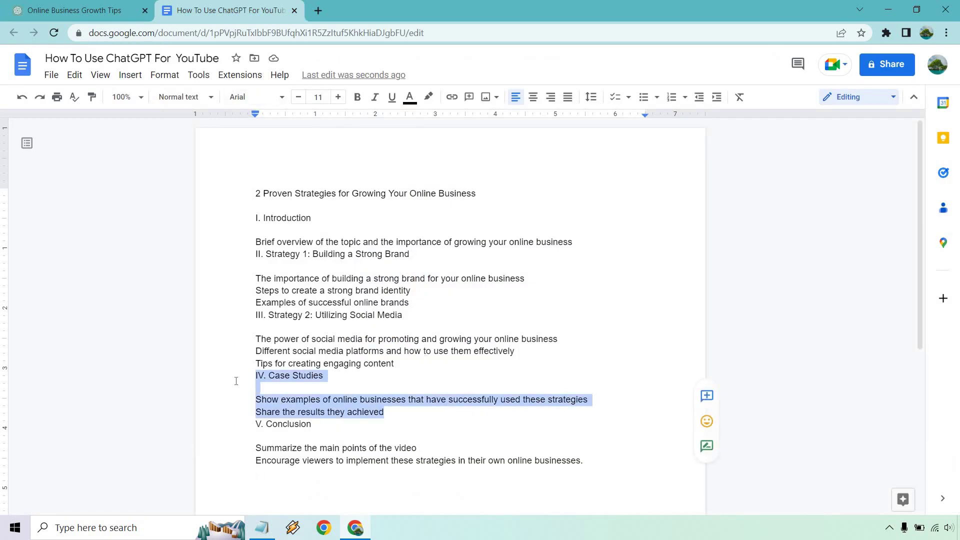
{"action": "key", "text": "BackSpace"}
{"action": "left_click", "coordinate": [256, 386]}
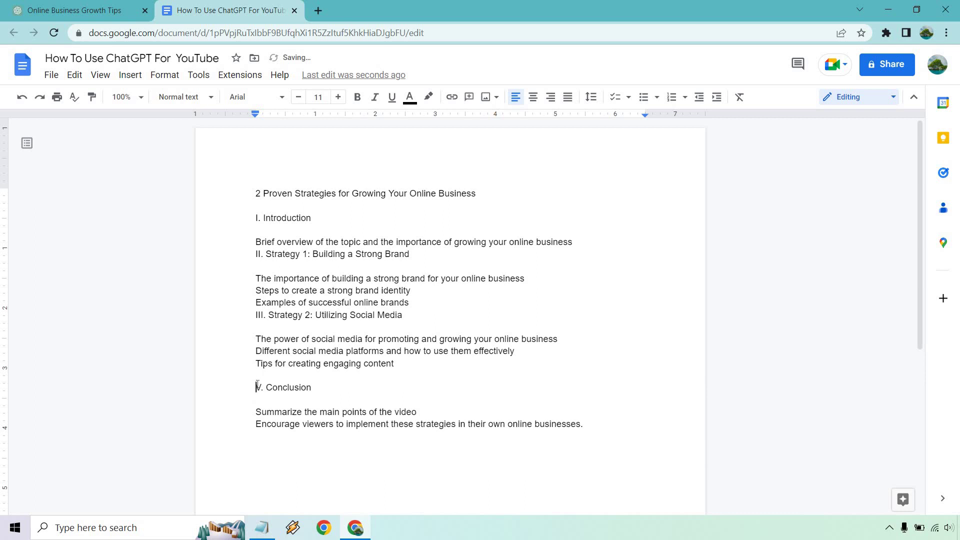
{"action": "type", "text": "I"}
- Add blank lines between the outline sections, including above I. Introduction
{"action": "left_click", "coordinate": [256, 254]}
{"action": "key", "text": "Return"}
{"action": "key", "text": "Return"}
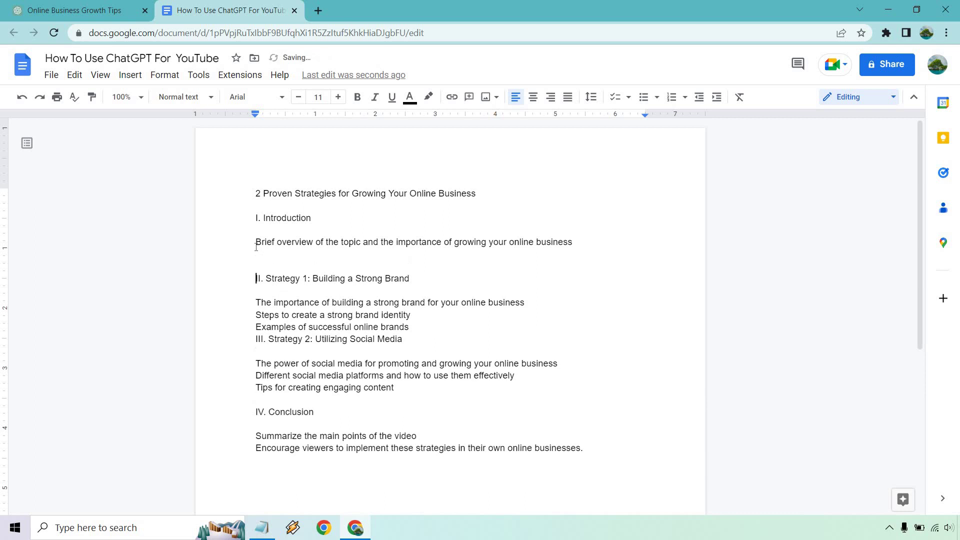
{"action": "key", "text": "BackSpace"}
{"action": "key", "text": "Up"}
{"action": "key", "text": "Return"}
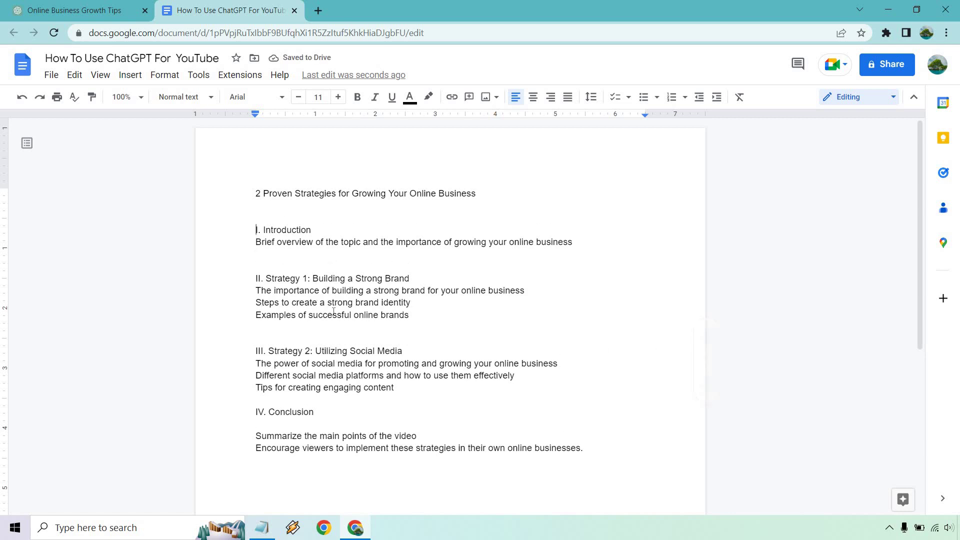
{"action": "left_click", "coordinate": [58, 7]}
- Paste the hook-and-introduction prompt from the saved notes into ChatGPT's message box
{"action": "left_click", "coordinate": [603, 273]}
{"action": "scroll", "coordinate": [604, 273], "scroll_direction": "down", "scroll_amount": 3}
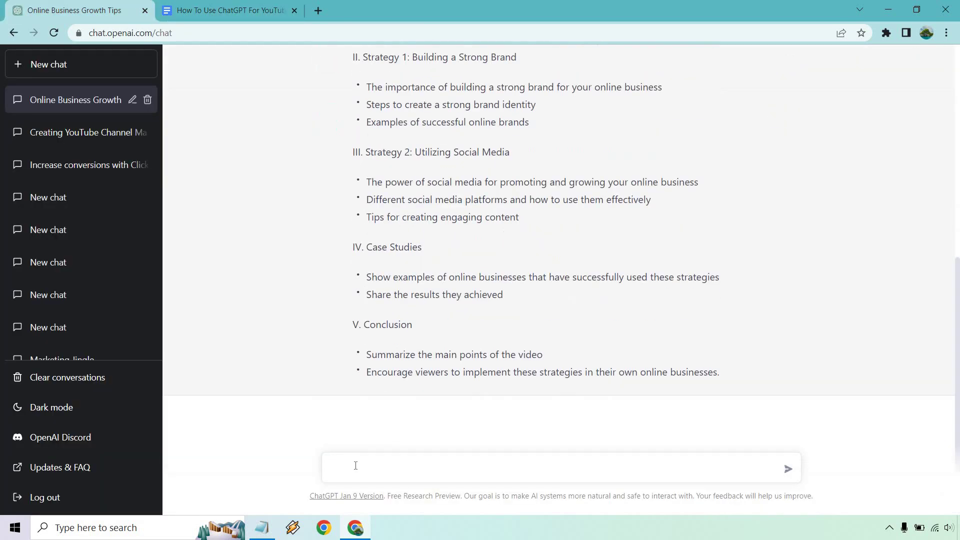
{"action": "left_click", "coordinate": [261, 528]}
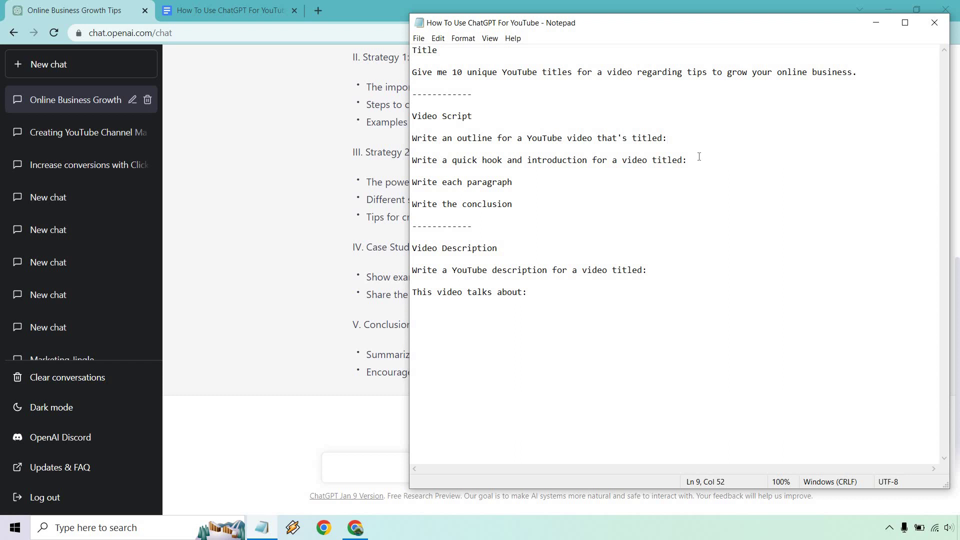
{"action": "left_click_drag", "start_coordinate": [688, 159], "coordinate": [527, 159]}
{"action": "left_click", "coordinate": [412, 159]}
{"action": "left_click_drag", "start_coordinate": [412, 160], "coordinate": [688, 159]}
{"action": "left_click", "coordinate": [354, 466]}
{"action": "key", "text": "ctrl+v"}
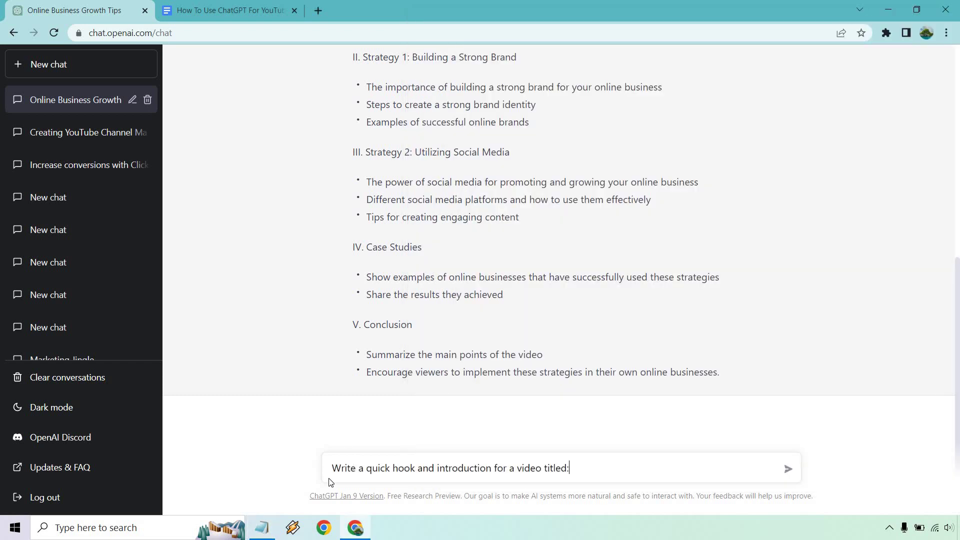
- Append '2 Proven Strategies for Growing Your Online Business' to the prompt and send it
{"action": "left_click", "coordinate": [262, 527]}
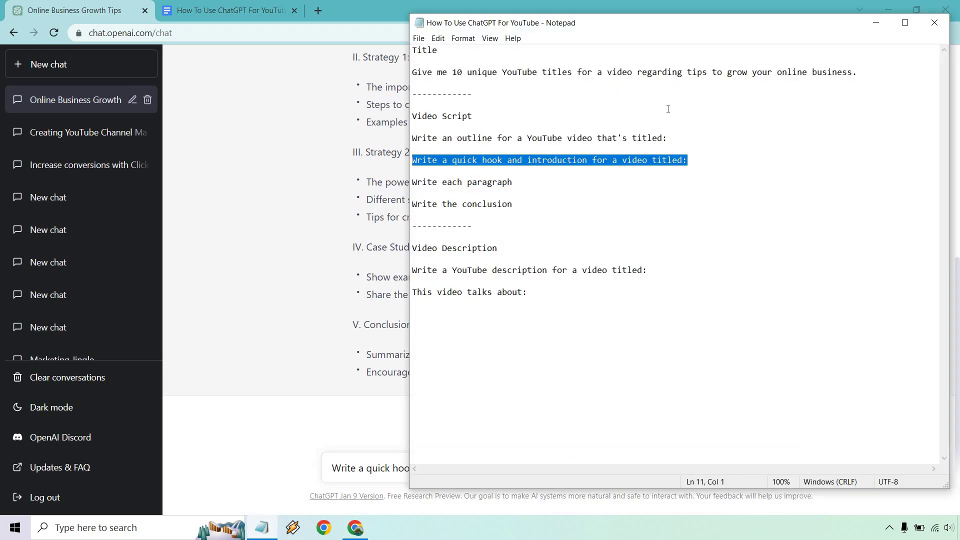
{"action": "key", "text": "alt+Tab"}
{"action": "scroll", "coordinate": [640, 164], "scroll_direction": "up", "scroll_amount": 8}
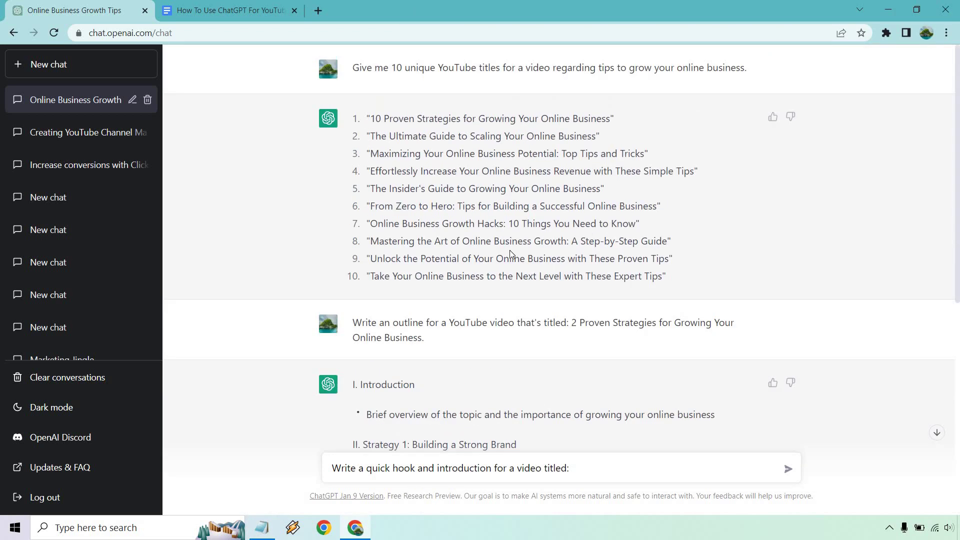
{"action": "left_click_drag", "start_coordinate": [384, 119], "coordinate": [609, 114]}
{"action": "scroll", "coordinate": [588, 225], "scroll_direction": "down", "scroll_amount": 8}
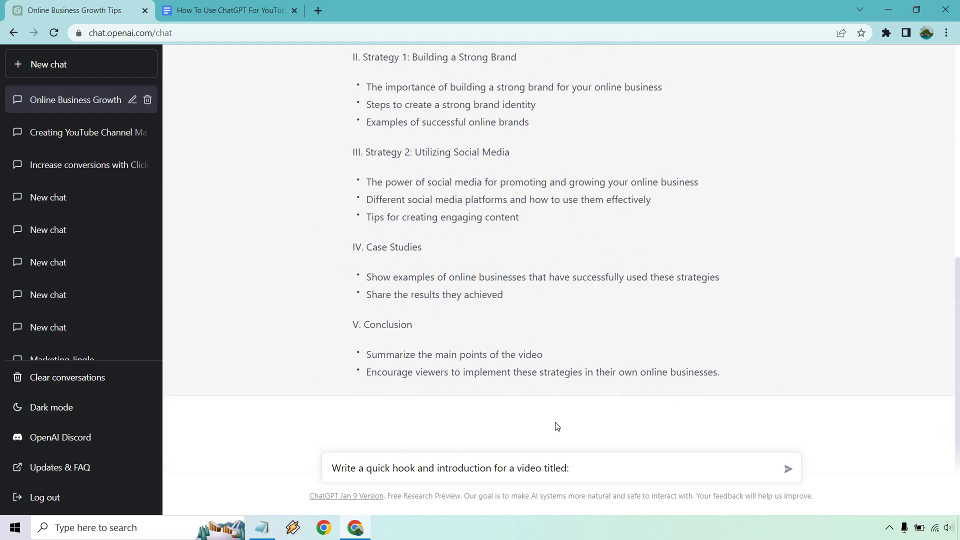
{"action": "type", "text": "2"}
{"action": "key", "text": "ctrl+v"}
{"action": "scroll", "coordinate": [650, 175], "scroll_direction": "up", "scroll_amount": 3}
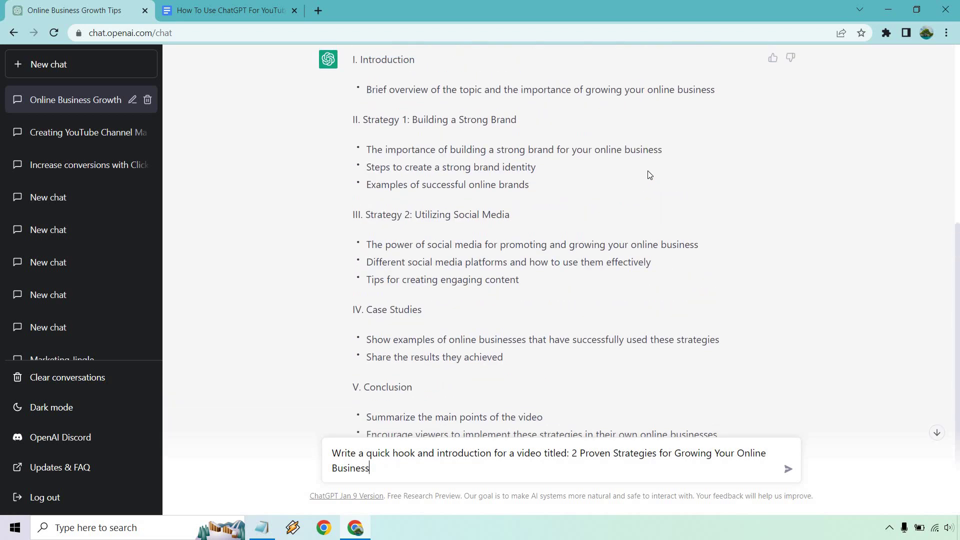
{"action": "scroll", "coordinate": [790, 251], "scroll_direction": "down", "scroll_amount": 3}
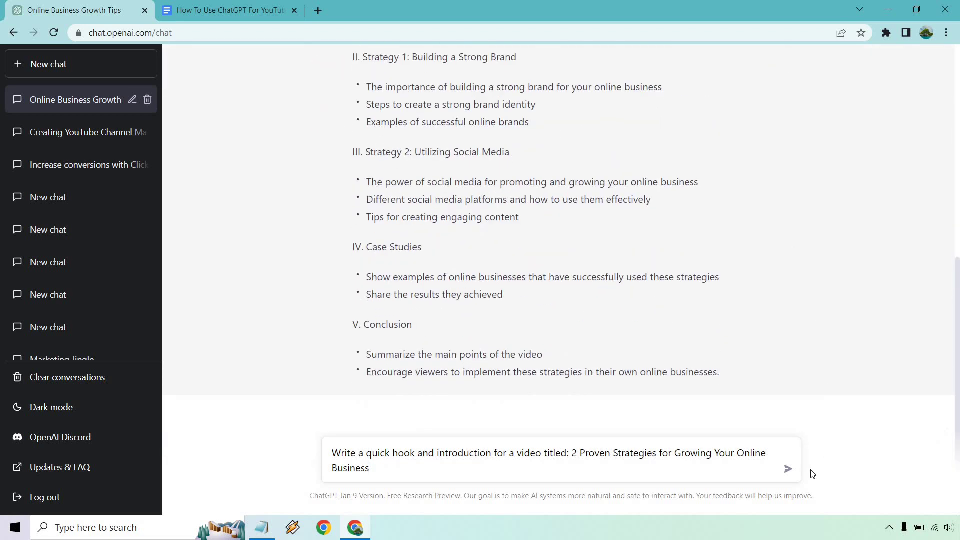
{"action": "left_click", "coordinate": [789, 470]}
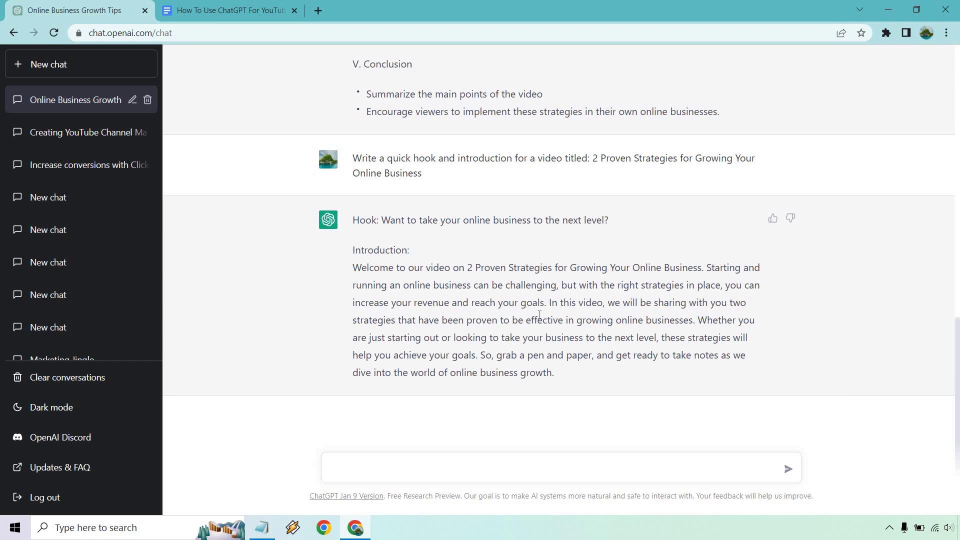
- Put the hook and introduction in the script, deleting the 'Hook:' and 'Introduction:' labels
{"action": "left_click_drag", "start_coordinate": [554, 373], "coordinate": [354, 220]}
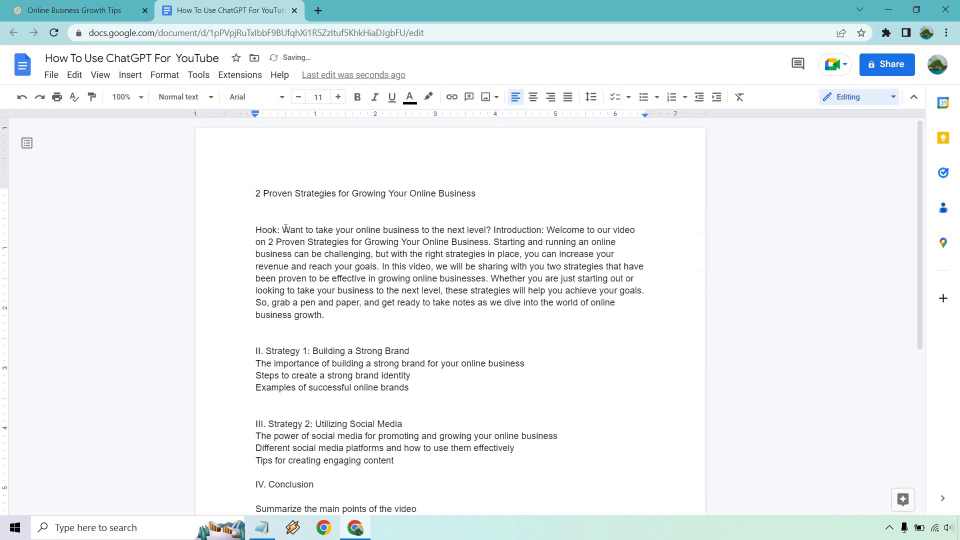
{"action": "double_click", "coordinate": [262, 231]}
{"action": "key", "text": "BackSpace"}
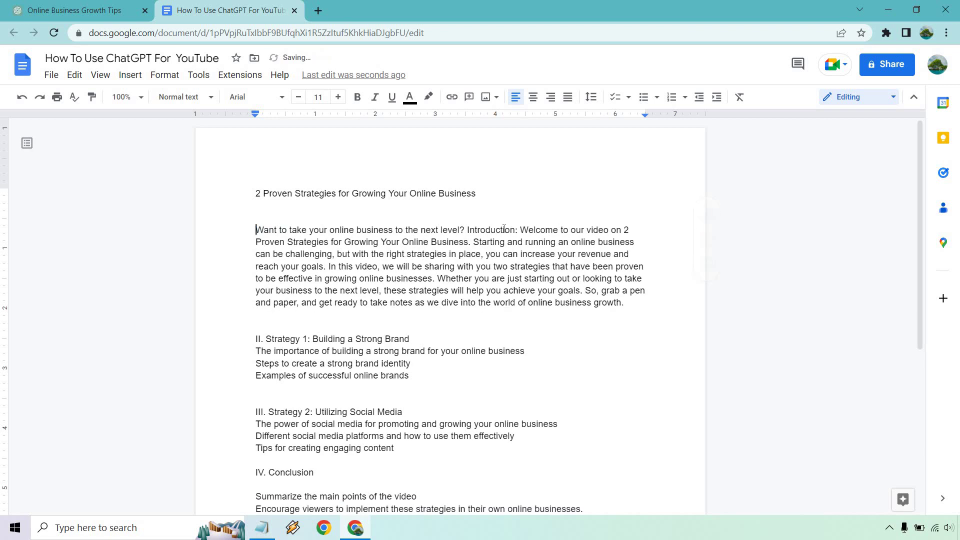
{"action": "left_click", "coordinate": [467, 229]}
{"action": "key", "text": "Return"}
{"action": "key", "text": "Return"}
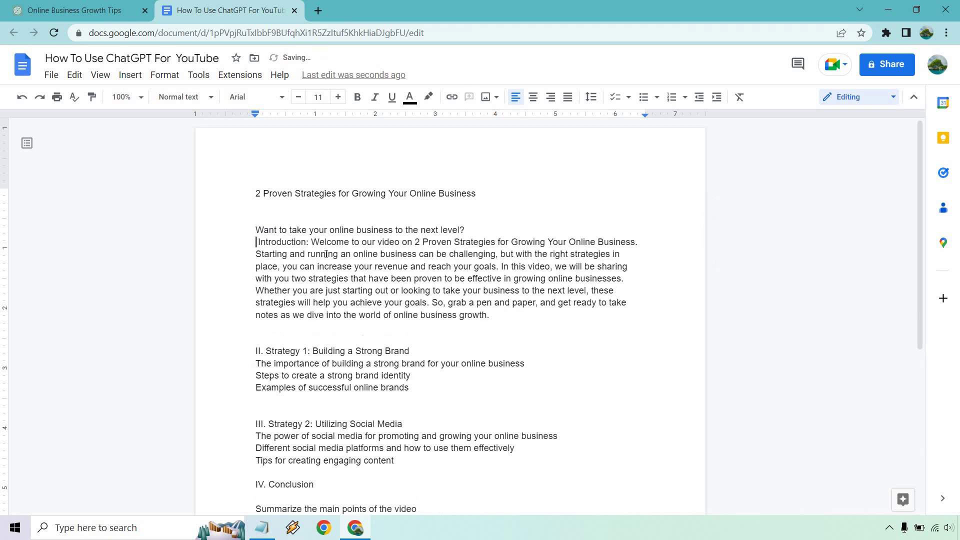
{"action": "left_click", "coordinate": [316, 254]}
{"action": "key", "text": "BackSpace"}
{"action": "key", "text": "BackSpace"}
{"action": "key", "text": "BackSpace"}
{"action": "key", "text": "BackSpace"}
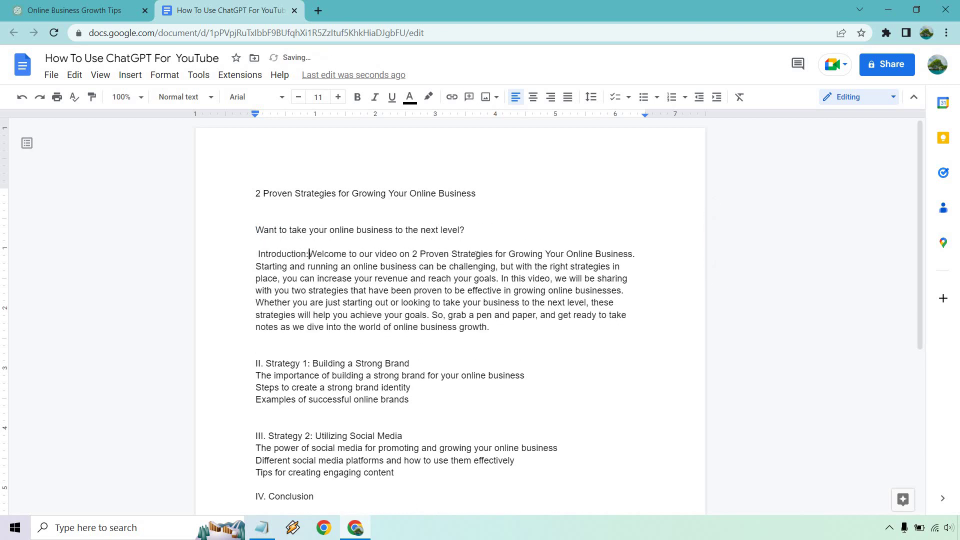
{"action": "key", "text": "BackSpace"}
{"action": "key", "text": "BackSpace"}
{"action": "key", "text": "BackSpace"}
{"action": "key", "text": "BackSpace"}
{"action": "key", "text": "BackSpace"}
{"action": "key", "text": "BackSpace"}
{"action": "key", "text": "BackSpace"}
{"action": "key", "text": "BackSpace"}
{"action": "key", "text": "BackSpace"}
{"action": "key", "text": "BackSpace"}
{"action": "key", "text": "BackSpace"}
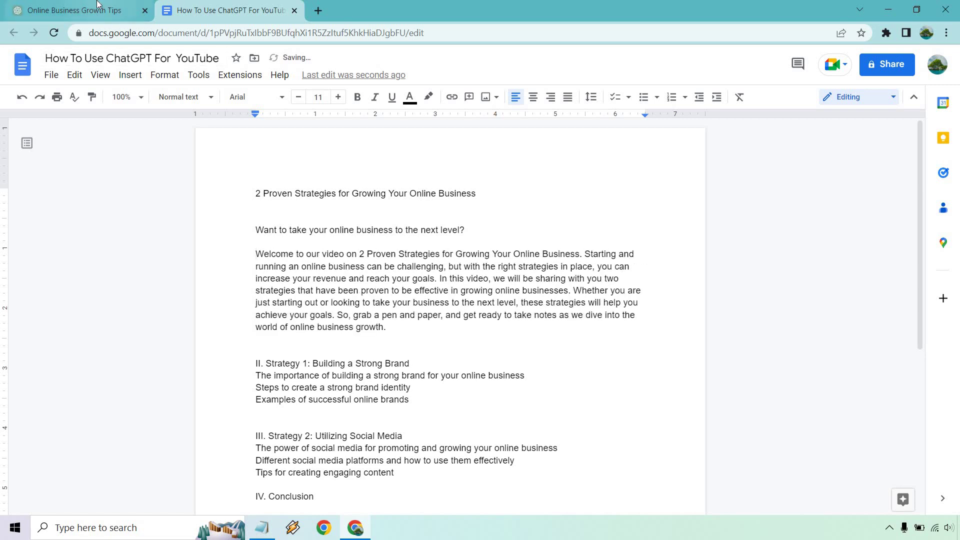
{"action": "left_click", "coordinate": [75, 10]}
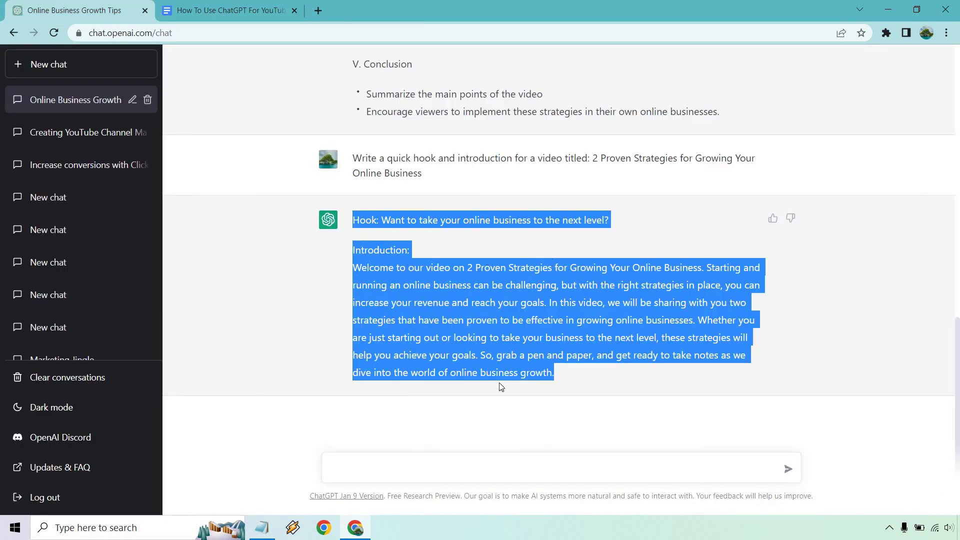
{"action": "left_click", "coordinate": [262, 528]}
{"action": "left_click", "coordinate": [272, 238]}
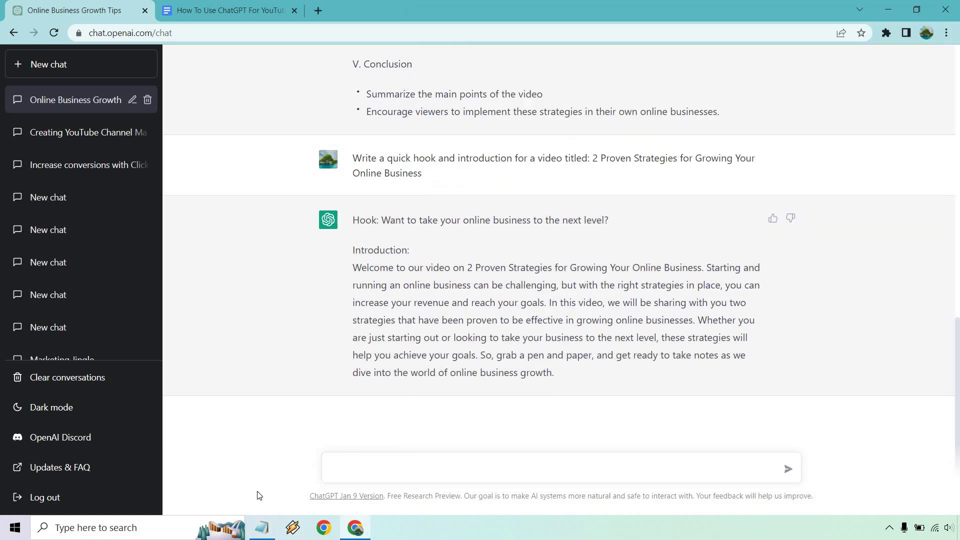
{"action": "left_click", "coordinate": [260, 528]}
{"action": "left_click", "coordinate": [496, 244]}
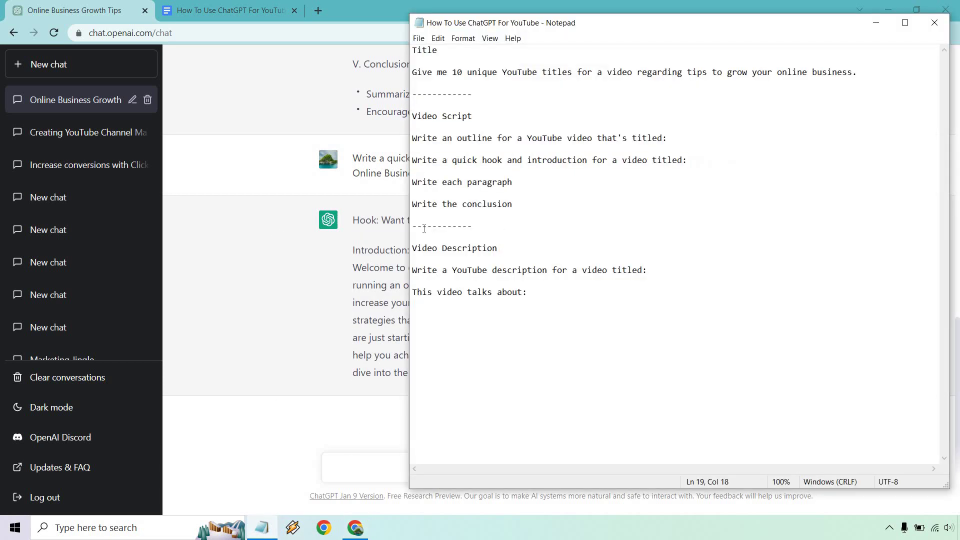
{"action": "left_click", "coordinate": [301, 307]}
{"action": "scroll", "coordinate": [305, 306], "scroll_direction": "up", "scroll_amount": 6}
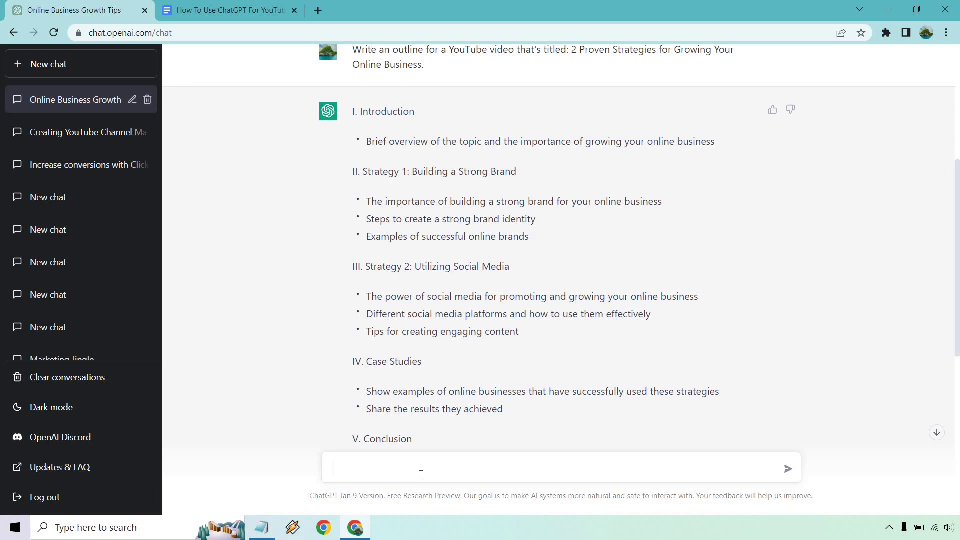
- Send a prompt requesting strong-brand paragraphs with steps involved, checking it against Strategy 1
{"action": "type", "text": "Write a couple of paragraphs about building a strong brand. This is a script for a YouTube video called 2 Proven Strategies for Growing Your Online Business. Be sure to talk about some of the steps for creating a strong brand."}
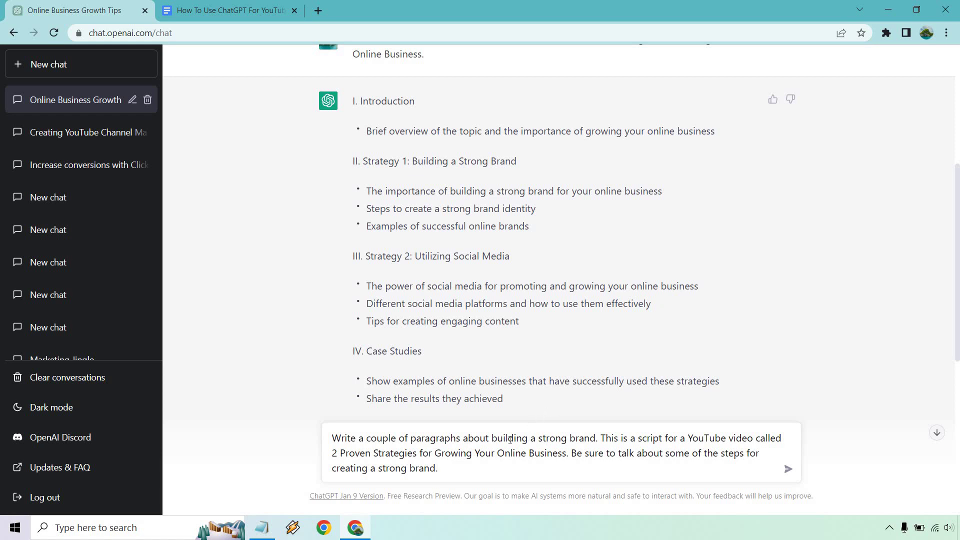
{"action": "left_click_drag", "start_coordinate": [488, 438], "coordinate": [310, 428]}
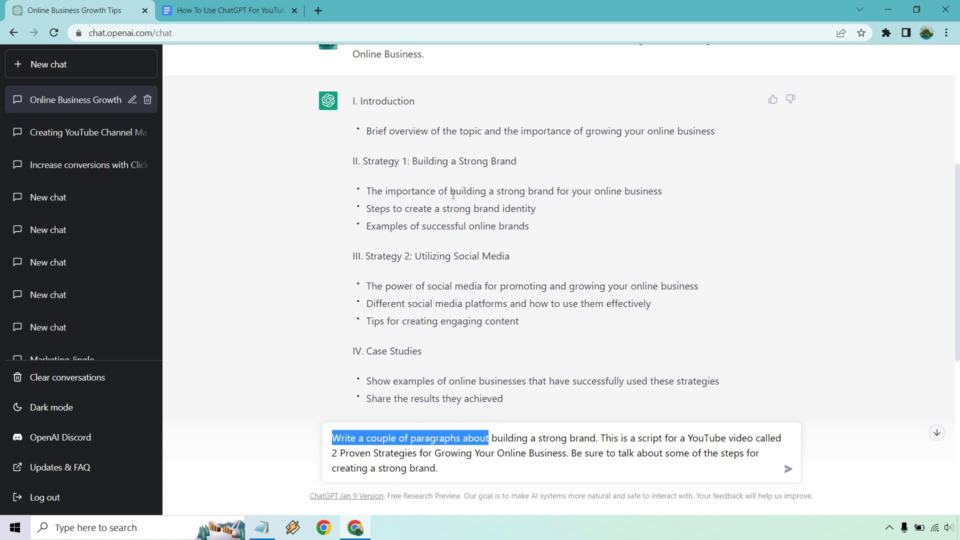
{"action": "left_click", "coordinate": [630, 436]}
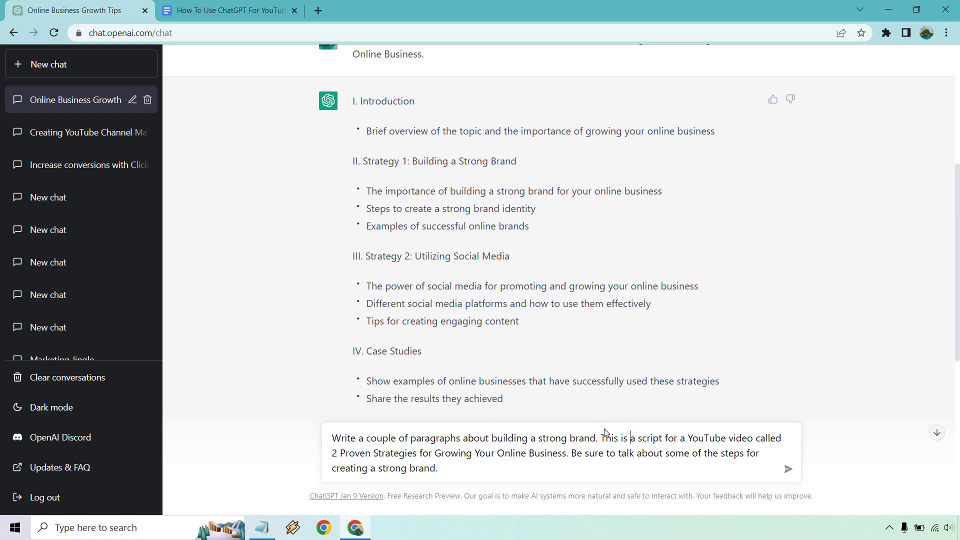
{"action": "left_click_drag", "start_coordinate": [599, 437], "coordinate": [568, 455]}
{"action": "left_click", "coordinate": [566, 453]}
{"action": "left_click_drag", "start_coordinate": [575, 453], "coordinate": [591, 479]}
{"action": "left_click_drag", "start_coordinate": [553, 215], "coordinate": [369, 214]}
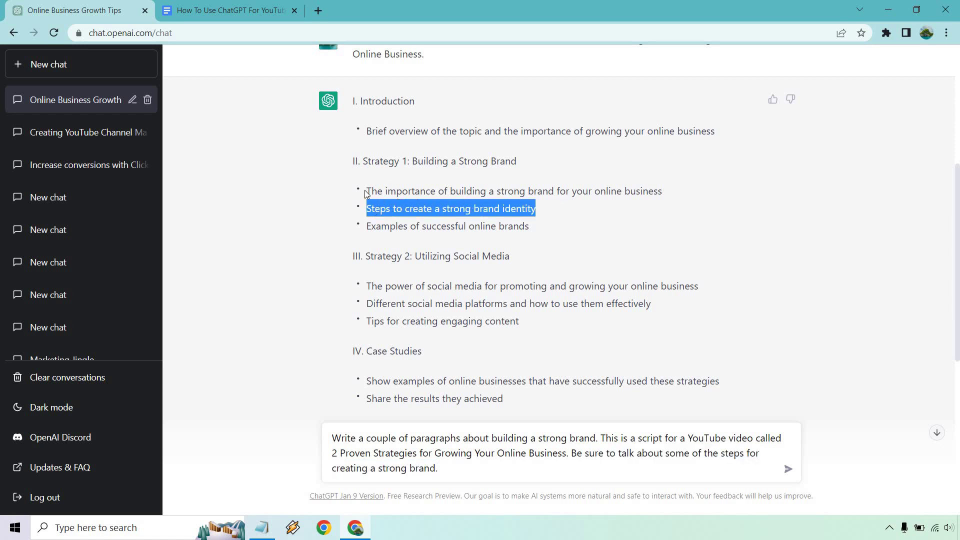
{"action": "left_click", "coordinate": [842, 252]}
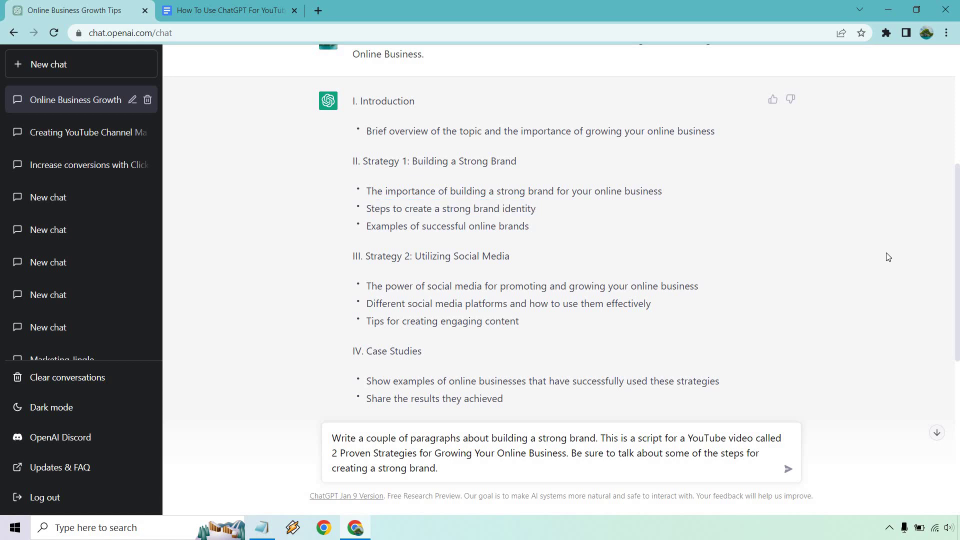
{"action": "left_click_drag", "start_coordinate": [530, 159], "coordinate": [385, 161]}
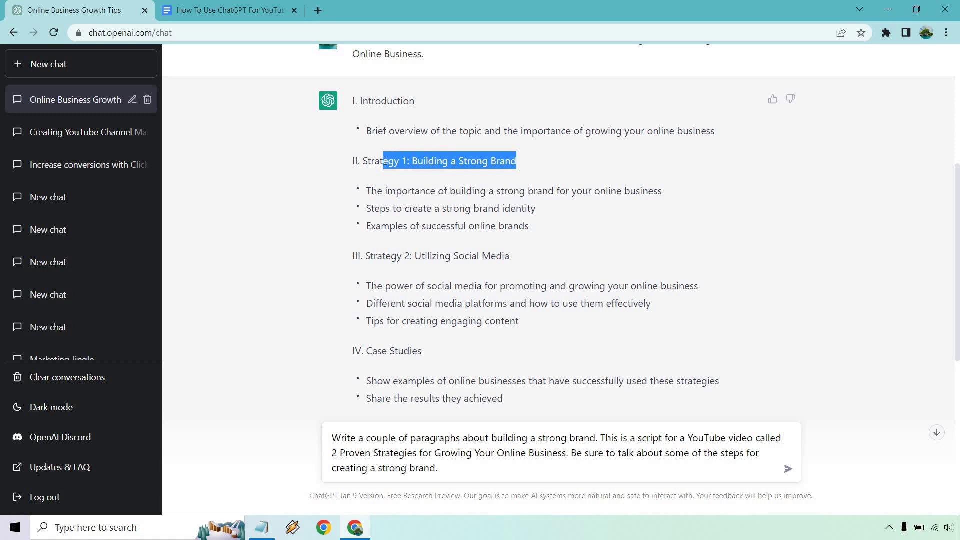
{"action": "left_click", "coordinate": [490, 467]}
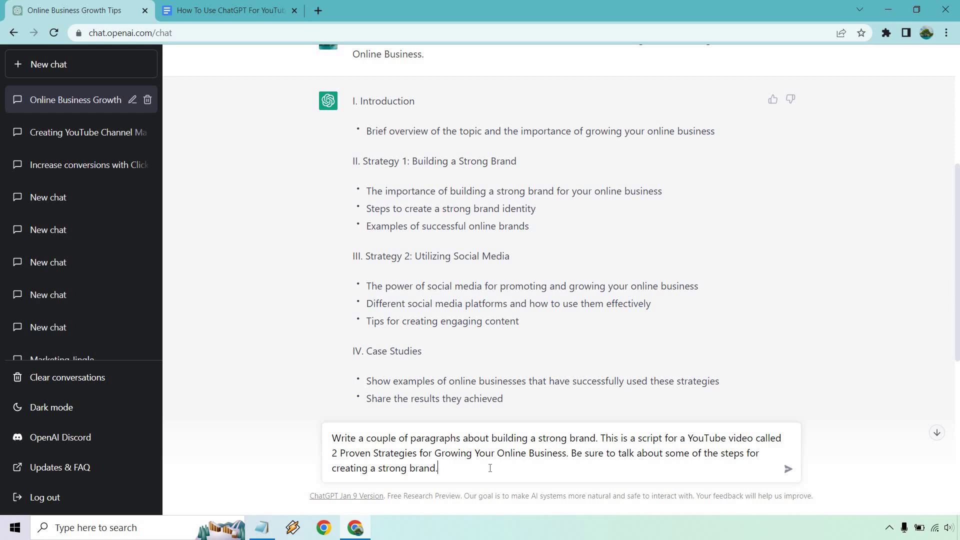
{"action": "scroll", "coordinate": [767, 272], "scroll_direction": "down", "scroll_amount": 7}
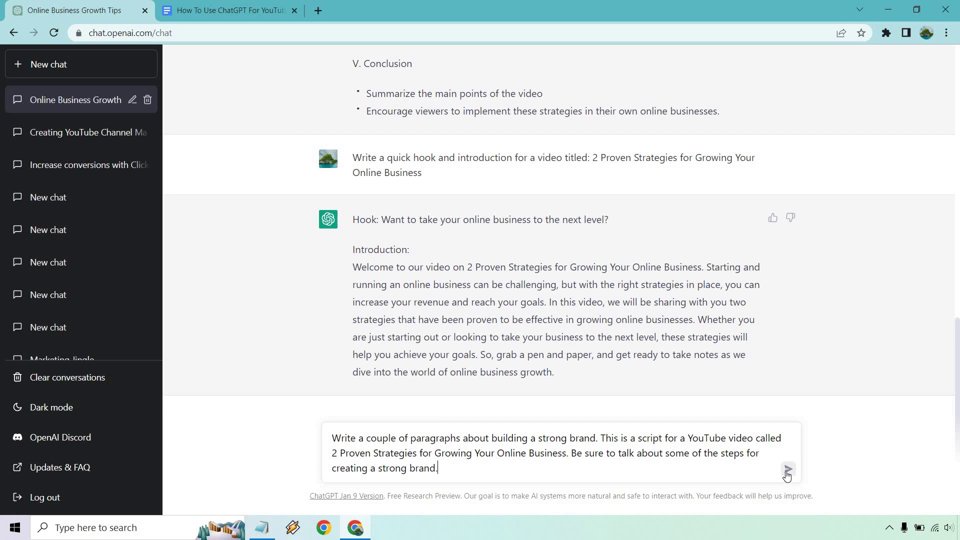
{"action": "key", "text": "Return"}
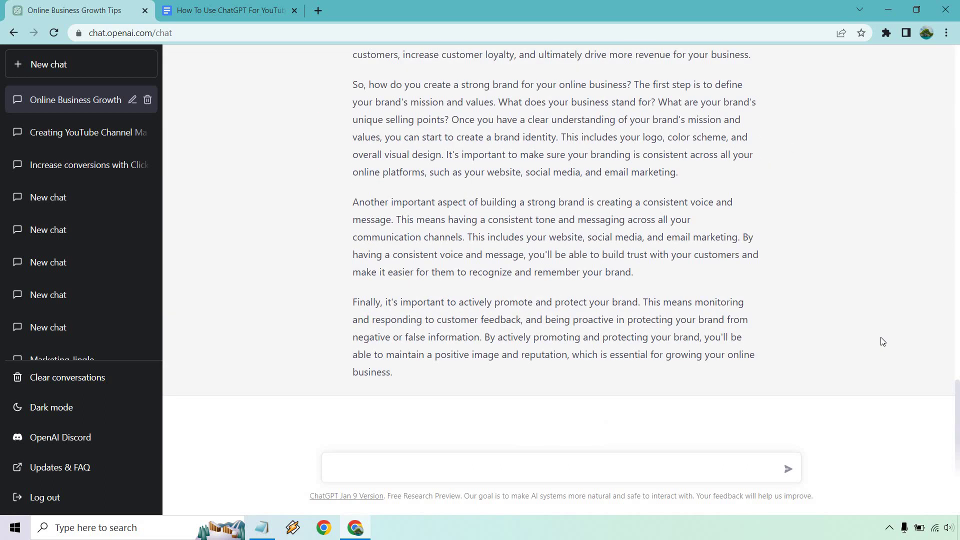
- Copy ChatGPT's four strong-brand paragraphs and switch to the Google Docs script
{"action": "scroll", "coordinate": [882, 341], "scroll_direction": "up", "scroll_amount": 2}
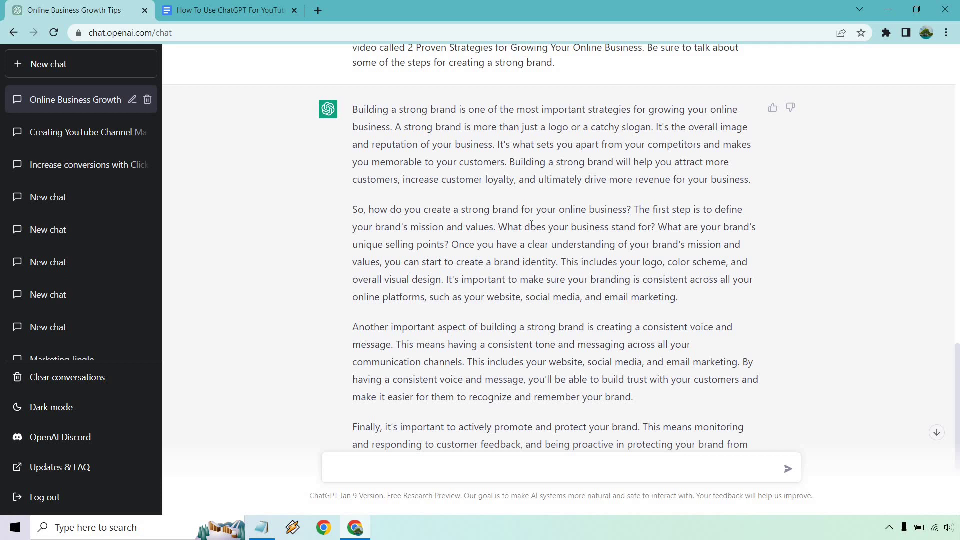
{"action": "scroll", "coordinate": [483, 251], "scroll_direction": "down", "scroll_amount": 1}
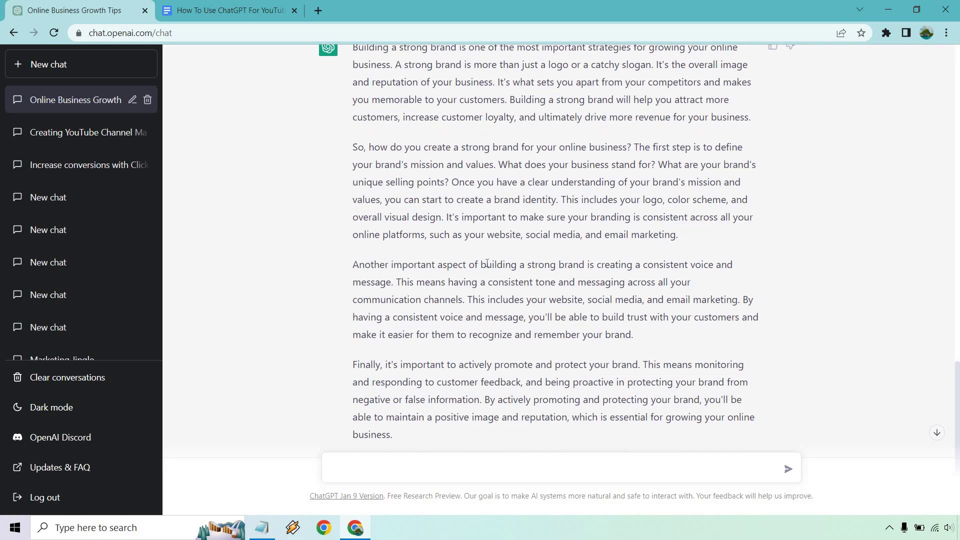
{"action": "scroll", "coordinate": [485, 255], "scroll_direction": "down", "scroll_amount": 1}
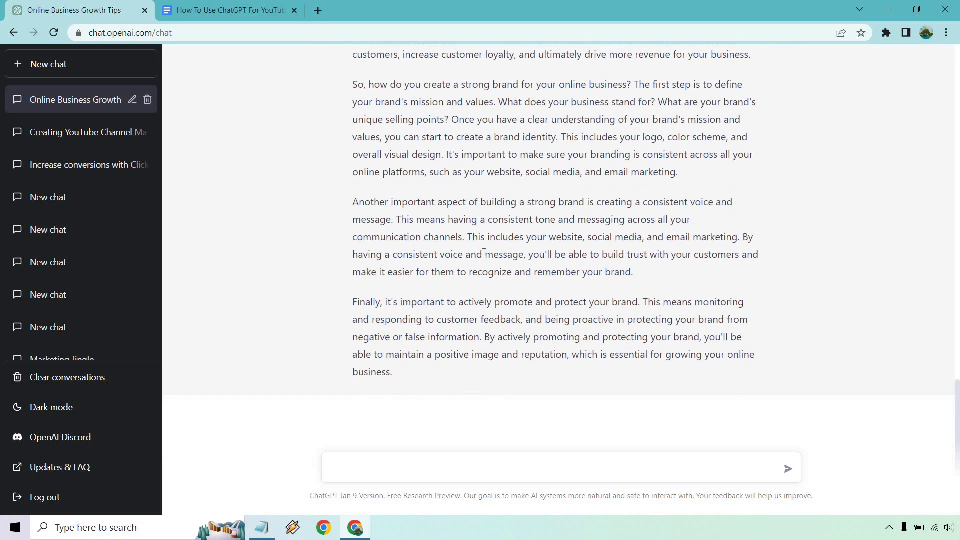
{"action": "left_click_drag", "start_coordinate": [400, 376], "coordinate": [350, 174]}
{"action": "key", "text": "ctrl+c"}
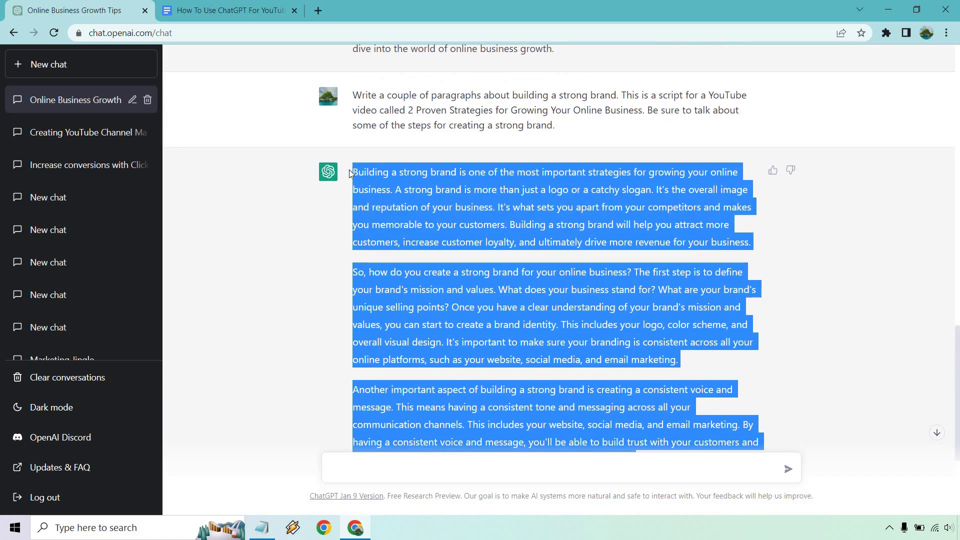
{"action": "left_click", "coordinate": [230, 10]}
{"action": "scroll", "coordinate": [316, 268], "scroll_direction": "down", "scroll_amount": 2}
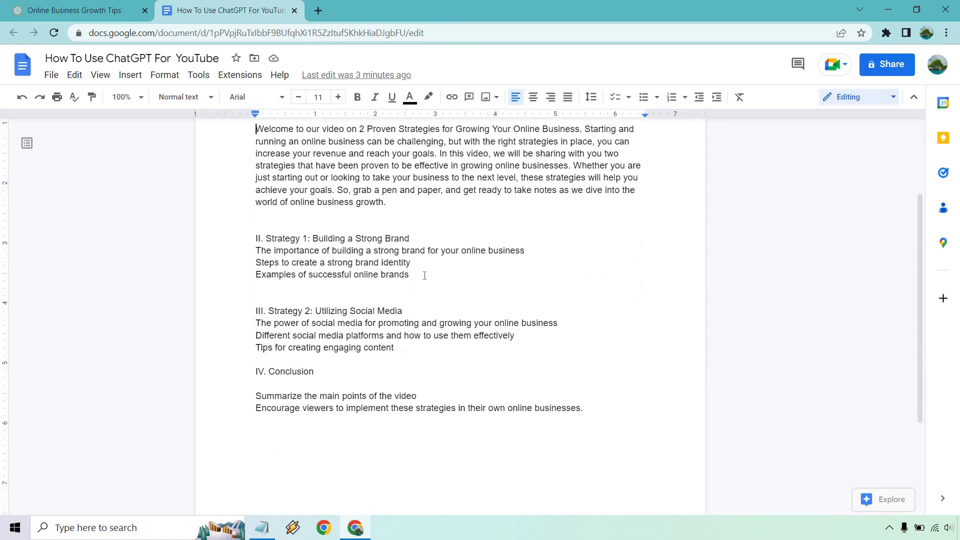
- Replace the four Strategy 1 outline lines with the brand paragraphs and remove the extra blank line
{"action": "left_click_drag", "start_coordinate": [409, 275], "coordinate": [255, 239]}
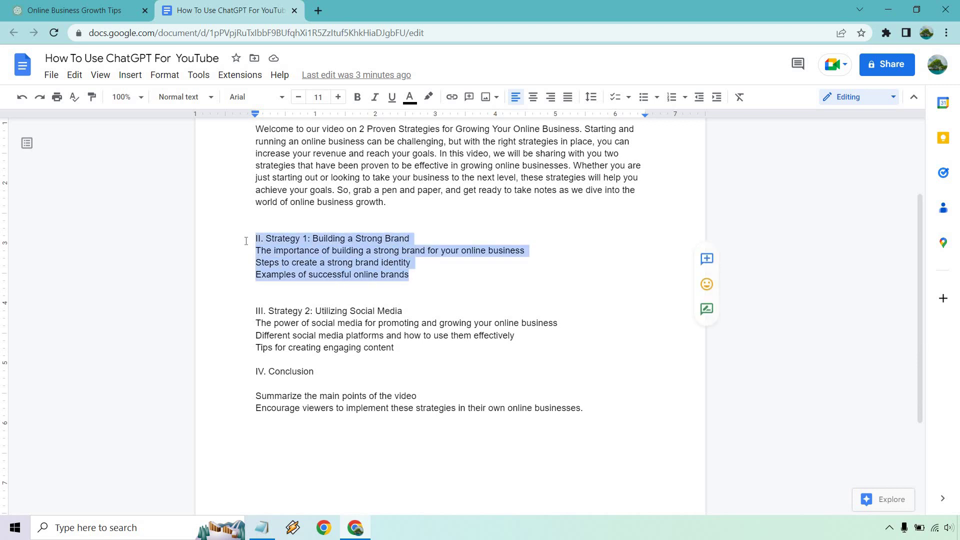
{"action": "key", "text": "ctrl+v"}
{"action": "scroll", "coordinate": [272, 271], "scroll_direction": "down", "scroll_amount": 4}
{"action": "scroll", "coordinate": [280, 280], "scroll_direction": "up", "scroll_amount": 6}
{"action": "scroll", "coordinate": [284, 284], "scroll_direction": "down", "scroll_amount": 1}
{"action": "left_click", "coordinate": [283, 285]}
{"action": "key", "text": "BackSpace"}
- Review the pasted brand paragraph and return to the ChatGPT conversation
{"action": "scroll", "coordinate": [419, 296], "scroll_direction": "down", "scroll_amount": 3}
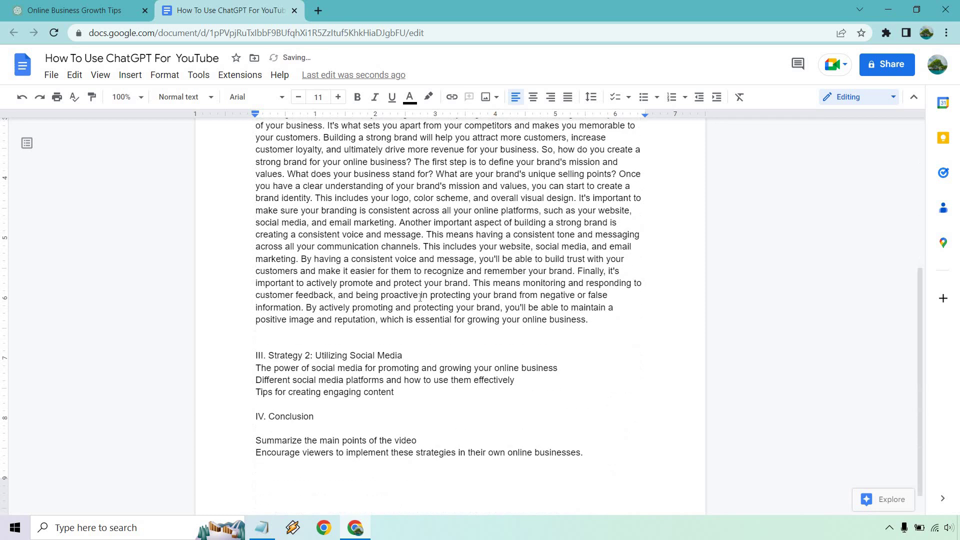
{"action": "scroll", "coordinate": [601, 383], "scroll_direction": "up", "scroll_amount": 1}
{"action": "left_click", "coordinate": [601, 382]}
{"action": "key", "text": "shift+Up"}
{"action": "key", "text": "shift+Up"}
{"action": "key", "text": "shift+Up"}
{"action": "key", "text": "shift+Up"}
{"action": "key", "text": "shift+Up"}
{"action": "key", "text": "shift+Up"}
{"action": "key", "text": "shift+Up"}
{"action": "key", "text": "shift+Up"}
{"action": "key", "text": "shift+Up"}
{"action": "key", "text": "shift+Up"}
{"action": "key", "text": "shift+Up"}
{"action": "key", "text": "shift+Up"}
{"action": "key", "text": "shift+Up"}
{"action": "key", "text": "shift+Up"}
{"action": "key", "text": "shift+Up"}
{"action": "key", "text": "shift+Up"}
{"action": "key", "text": "shift+Up"}
{"action": "key", "text": "shift+Up"}
{"action": "key", "text": "shift+Up"}
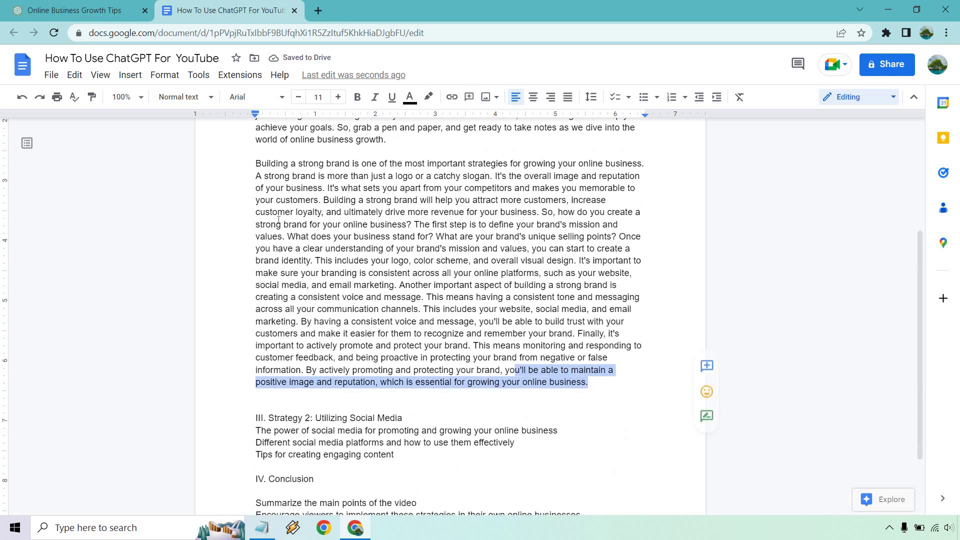
{"action": "left_click", "coordinate": [602, 385]}
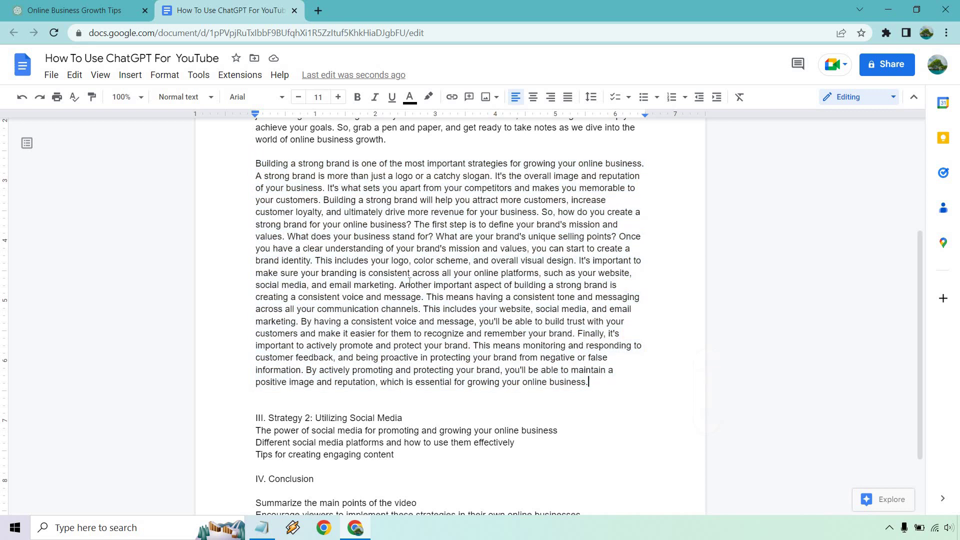
{"action": "scroll", "coordinate": [510, 274], "scroll_direction": "down", "scroll_amount": 1}
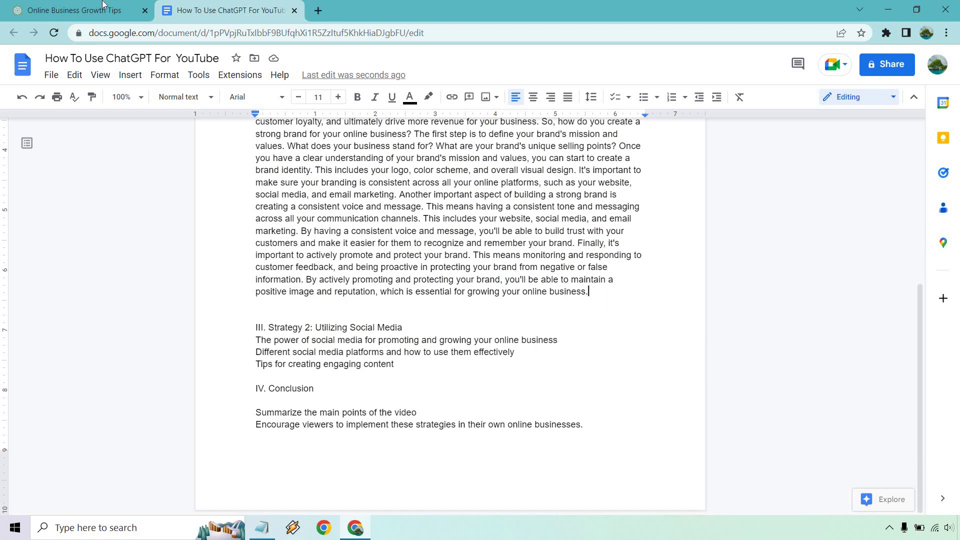
{"action": "left_click", "coordinate": [74, 10]}
{"action": "left_click", "coordinate": [800, 288]}
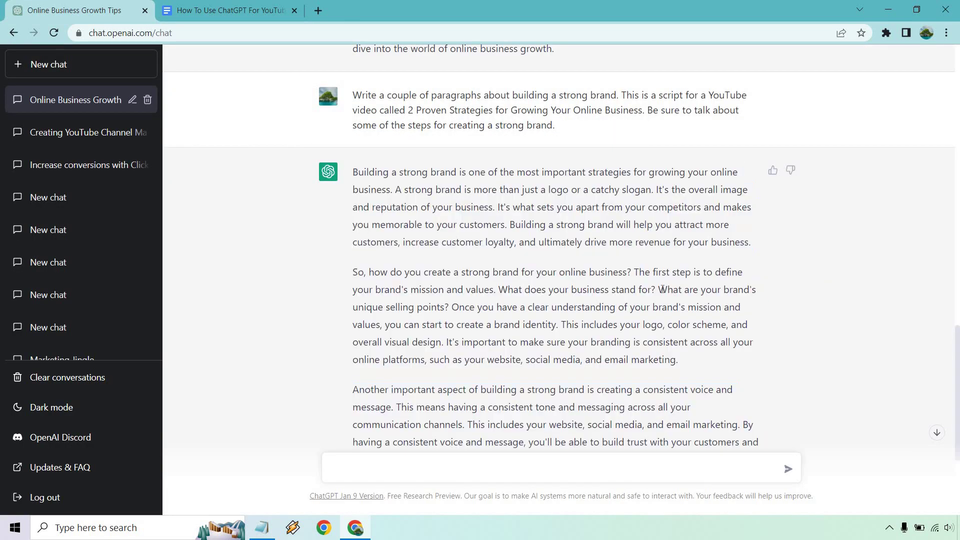
- Reuse the earlier prompt's first two sentences, changing the topic to 'utilizing social media'
{"action": "scroll", "coordinate": [600, 285], "scroll_direction": "up", "scroll_amount": 1}
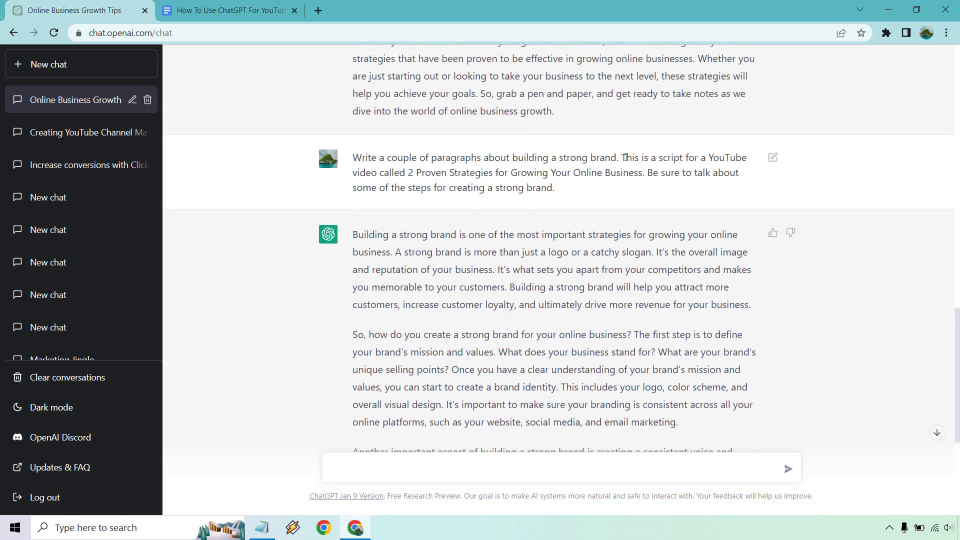
{"action": "left_click_drag", "start_coordinate": [646, 174], "coordinate": [352, 158]}
{"action": "key", "text": "ctrl+c"}
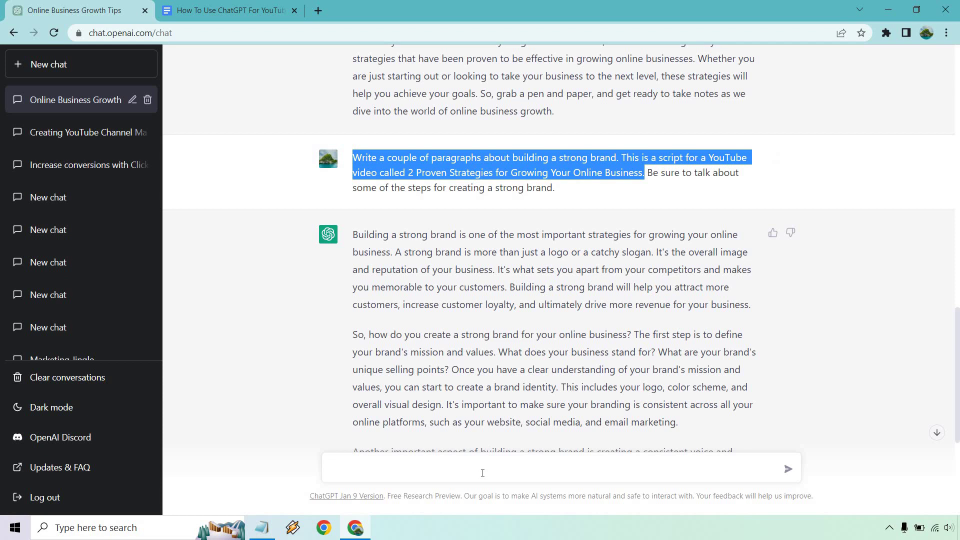
{"action": "left_click", "coordinate": [482, 473]}
{"action": "key", "text": "ctrl+v"}
{"action": "scroll", "coordinate": [556, 323], "scroll_direction": "up", "scroll_amount": 15}
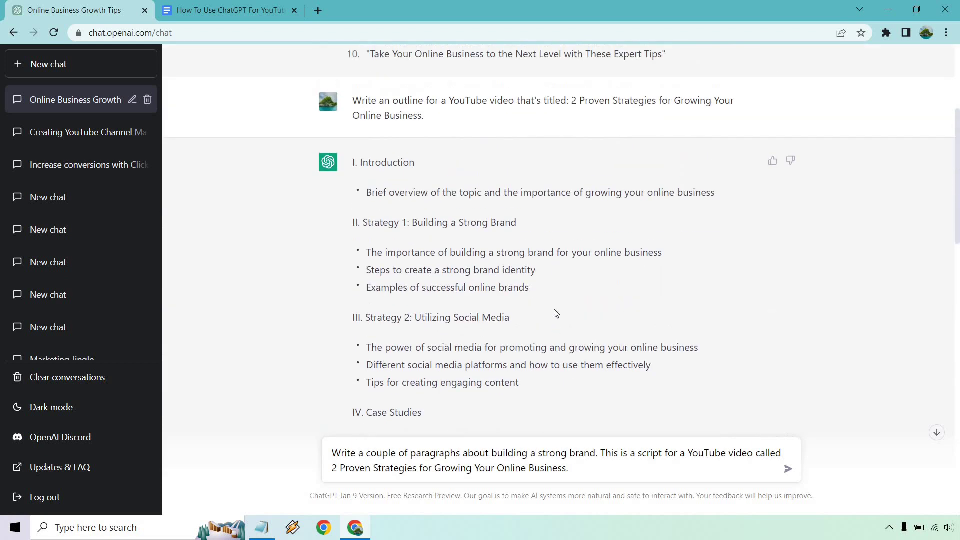
{"action": "scroll", "coordinate": [556, 322], "scroll_direction": "down", "scroll_amount": 2}
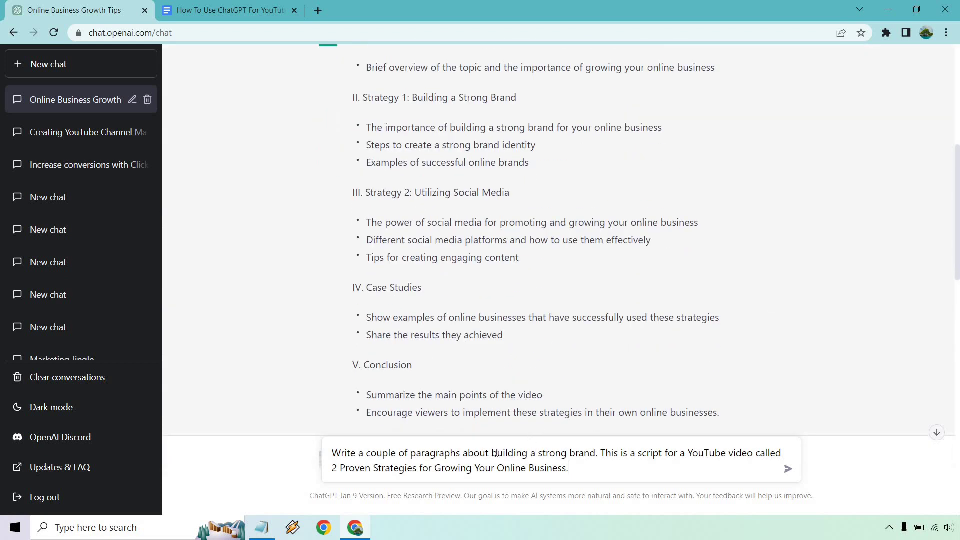
{"action": "left_click_drag", "start_coordinate": [491, 453], "coordinate": [596, 452]}
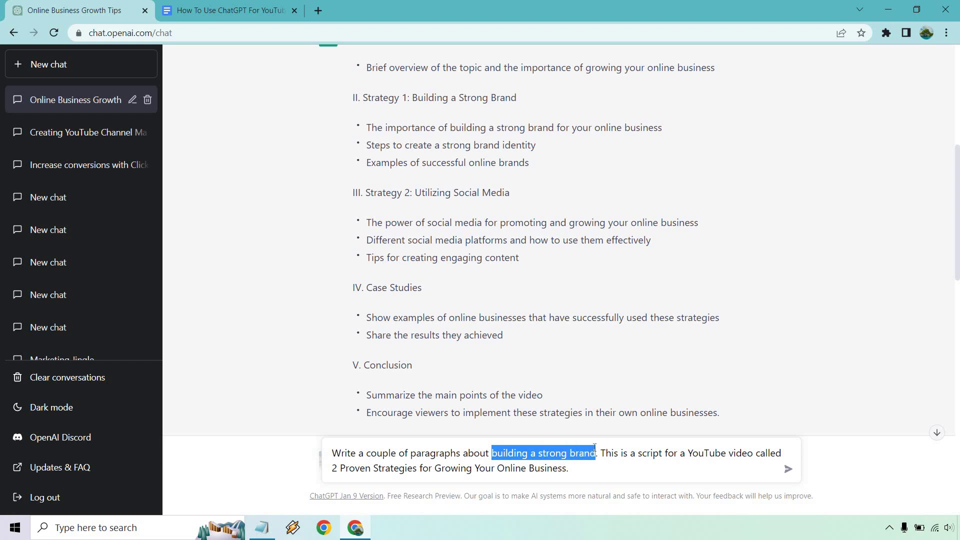
{"action": "type", "text": "utilizing social media"}
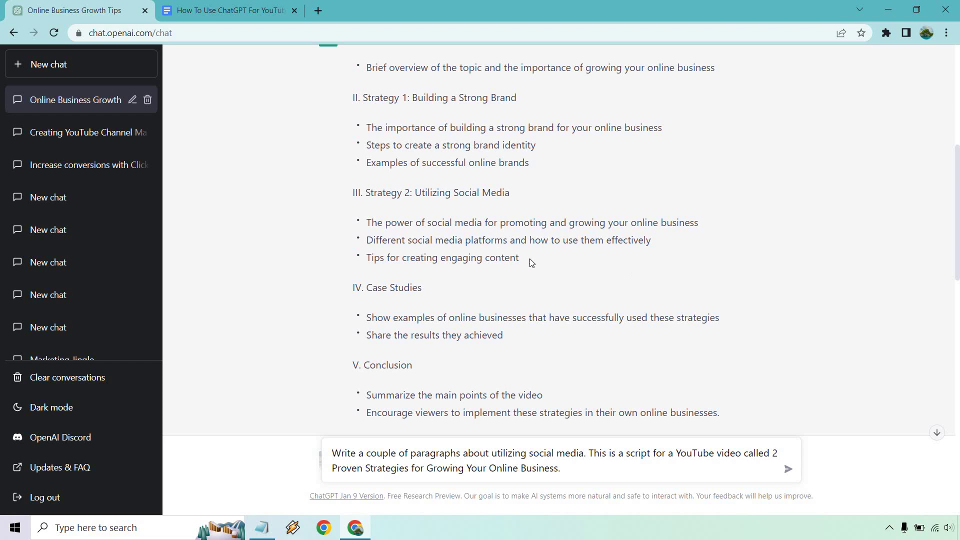
- Append 'Include a few tips for creating engaging content.' to the prompt
{"action": "left_click_drag", "start_coordinate": [532, 261], "coordinate": [368, 260]}
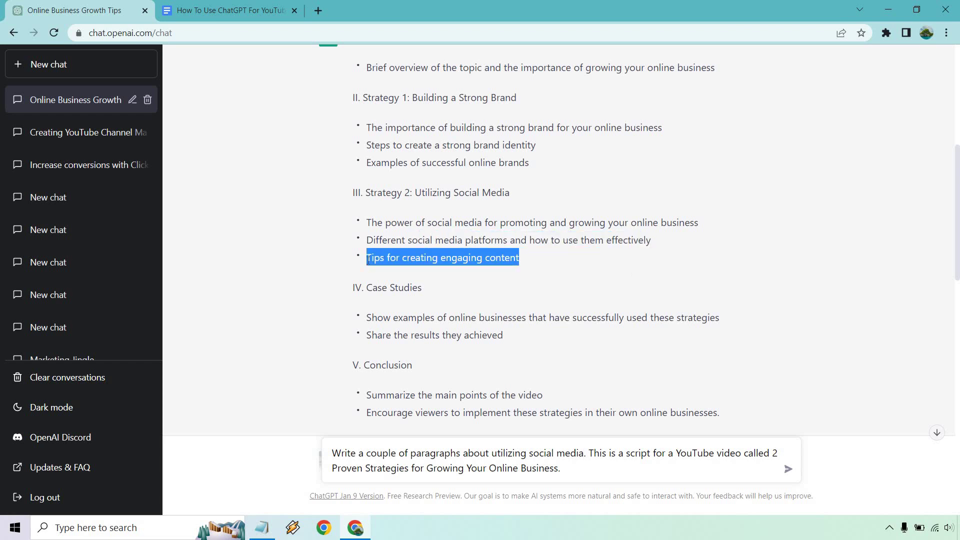
{"action": "left_click", "coordinate": [621, 473]}
{"action": "type", "text": "Include a few tips for creating engaging content."}
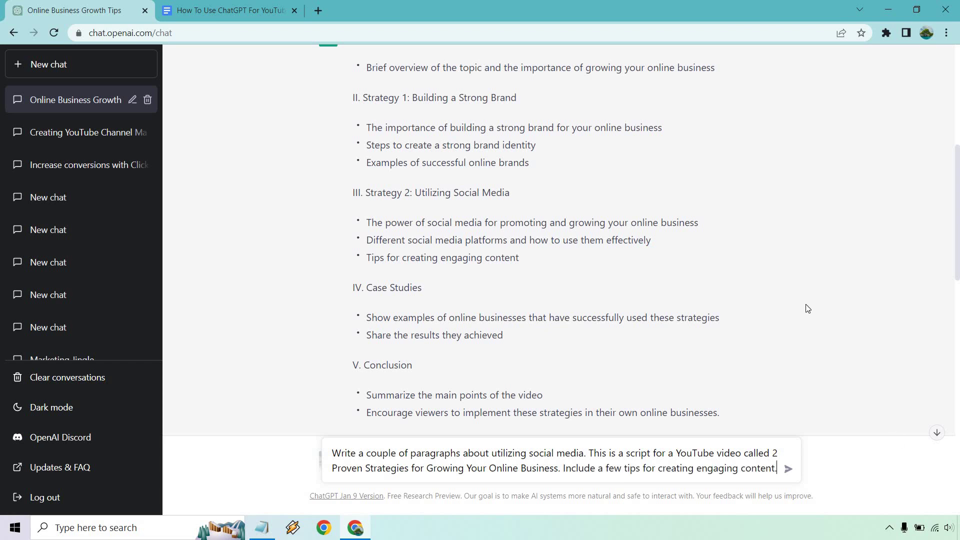
{"action": "scroll", "coordinate": [842, 311], "scroll_direction": "down", "scroll_amount": 15}
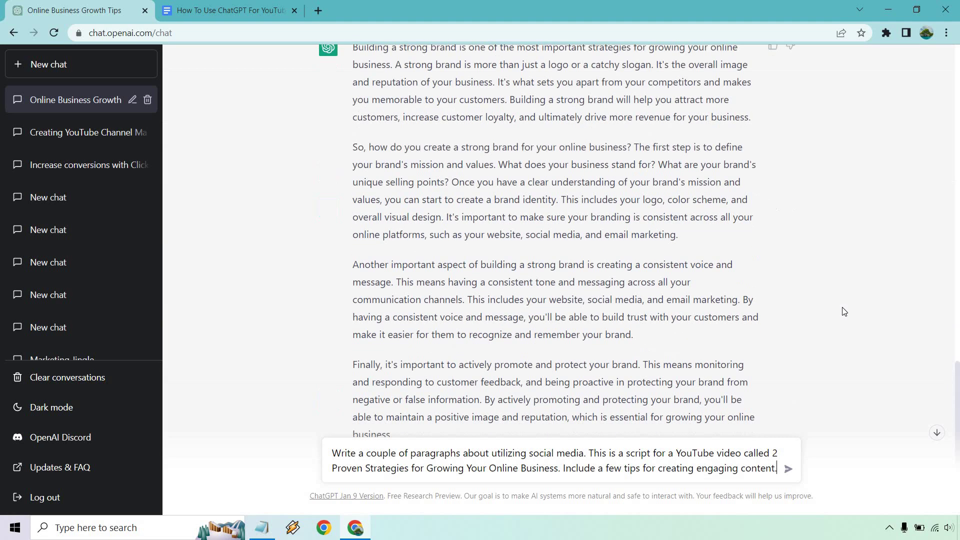
- Send the social media prompt and read through ChatGPT's reply
{"action": "scroll", "coordinate": [843, 310], "scroll_direction": "down", "scroll_amount": 2}
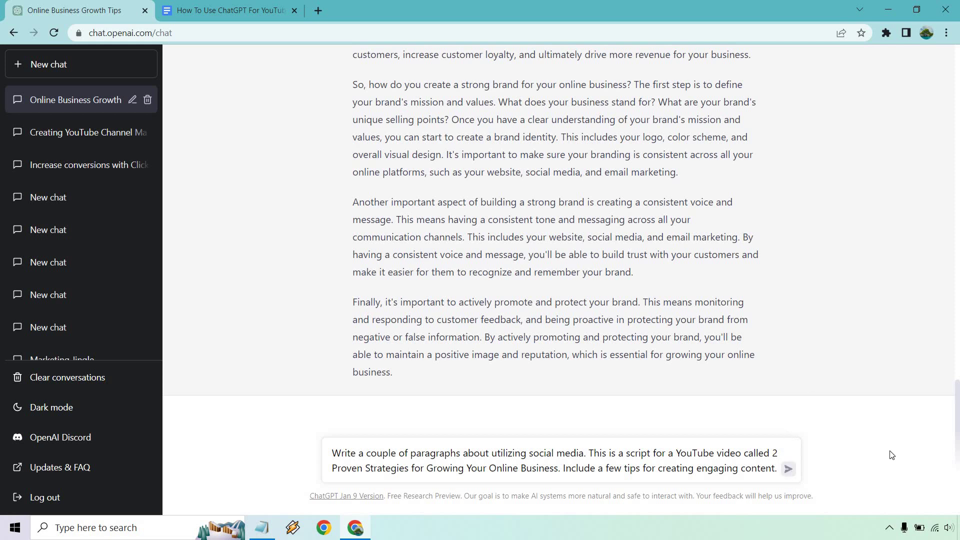
{"action": "key", "text": "Return"}
{"action": "scroll", "coordinate": [862, 361], "scroll_direction": "up", "scroll_amount": 5}
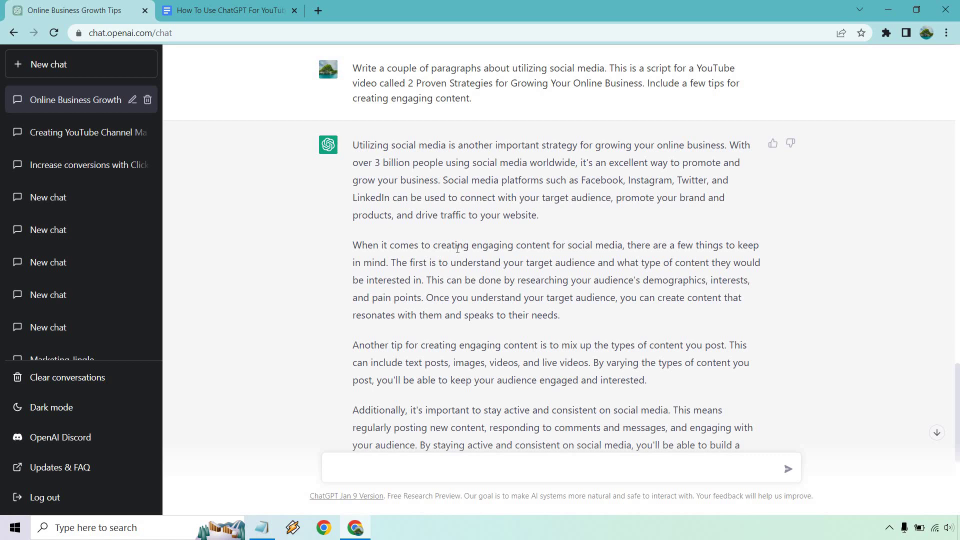
{"action": "scroll", "coordinate": [500, 280], "scroll_direction": "down", "scroll_amount": 1}
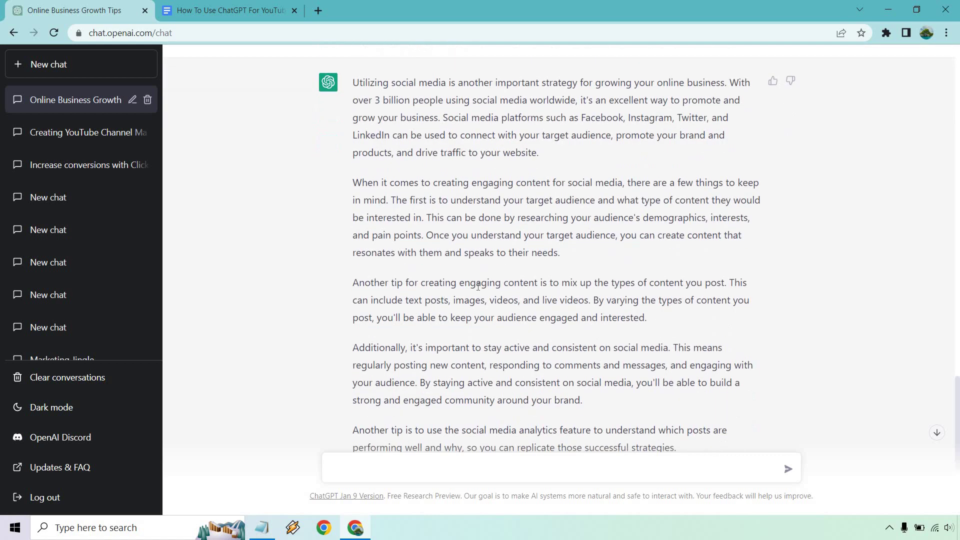
{"action": "scroll", "coordinate": [502, 272], "scroll_direction": "down", "scroll_amount": 1}
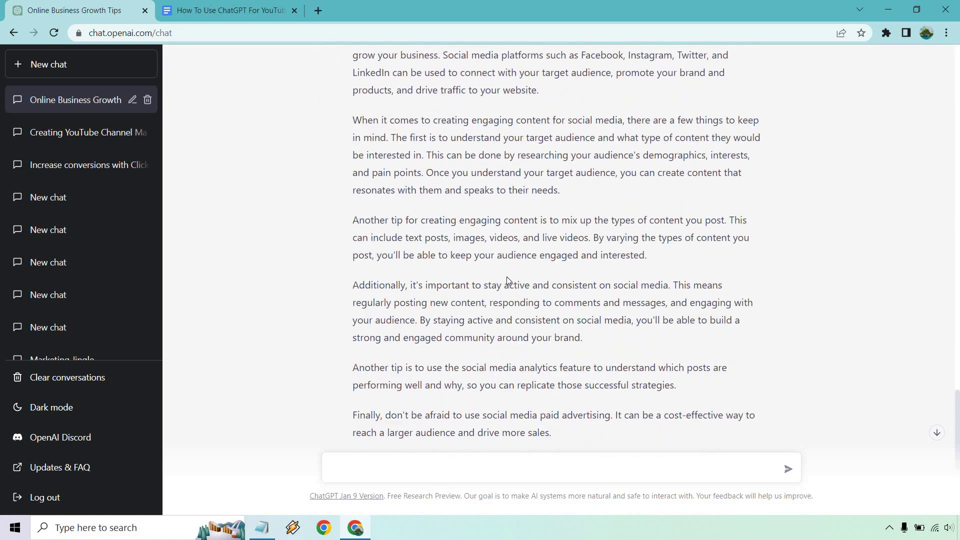
{"action": "scroll", "coordinate": [506, 277], "scroll_direction": "down", "scroll_amount": 2}
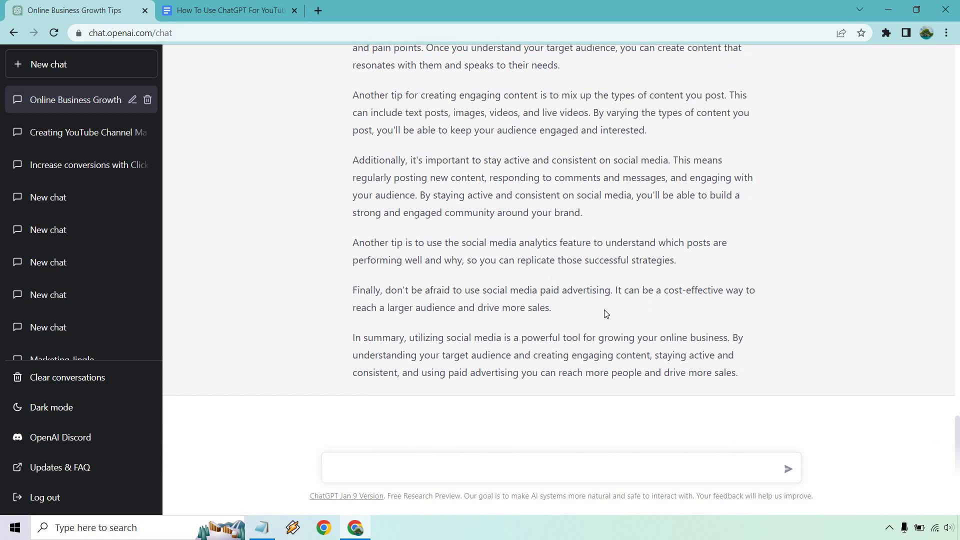
- Copy the social media reply and select the four Strategy 2 outline lines in the script
{"action": "left_click_drag", "start_coordinate": [754, 385], "coordinate": [355, 208]}
{"action": "scroll", "coordinate": [616, 321], "scroll_direction": "up", "scroll_amount": 5}
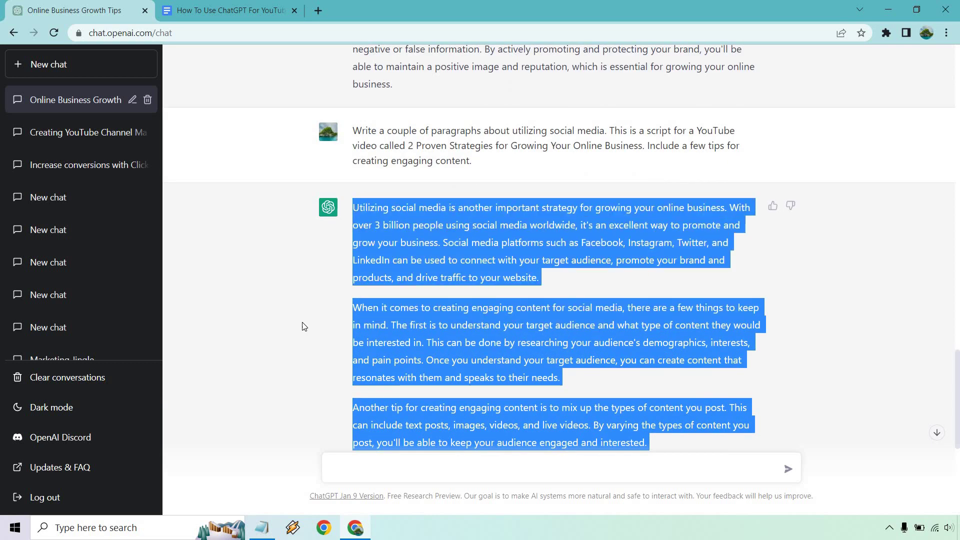
{"action": "key", "text": "ctrl+Tab"}
{"action": "left_click_drag", "start_coordinate": [404, 365], "coordinate": [239, 331]}
- Paste the social media paragraphs over the four Strategy 2 lines and remove the leftover blank line
{"action": "key", "text": "ctrl+v"}
{"action": "scroll", "coordinate": [270, 330], "scroll_direction": "up", "scroll_amount": 7}
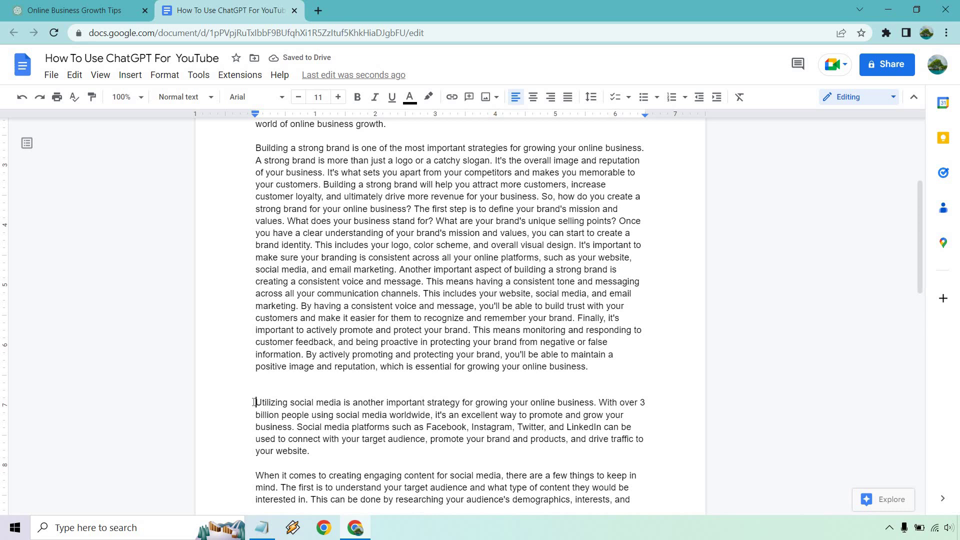
{"action": "left_click", "coordinate": [257, 399]}
{"action": "key", "text": "BackSpace"}
{"action": "scroll", "coordinate": [482, 306], "scroll_direction": "down", "scroll_amount": 5}
{"action": "scroll", "coordinate": [489, 306], "scroll_direction": "up", "scroll_amount": 6}
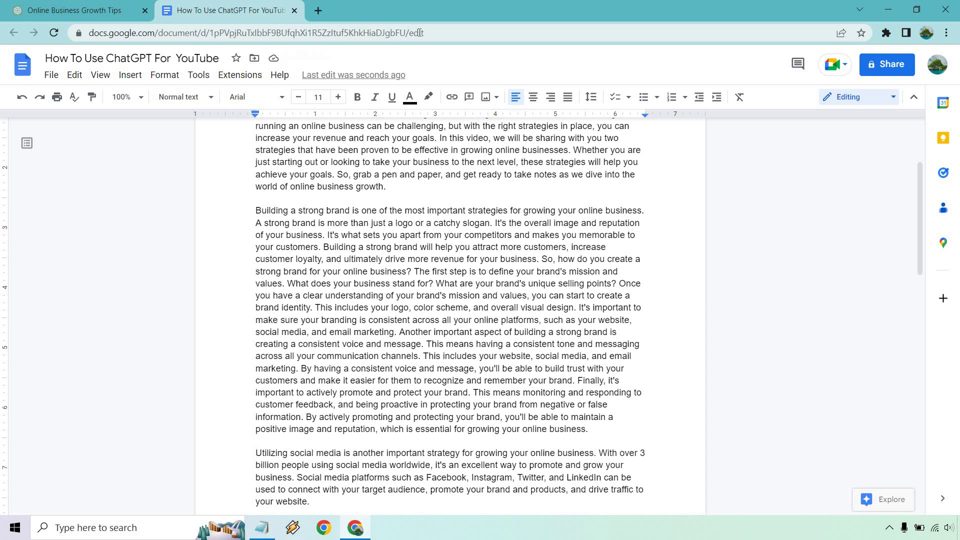
- Undo a stray duplicate paste of the reply below the Conclusion, then return to ChatGPT
{"action": "key", "text": "ctrl+shift+Tab"}
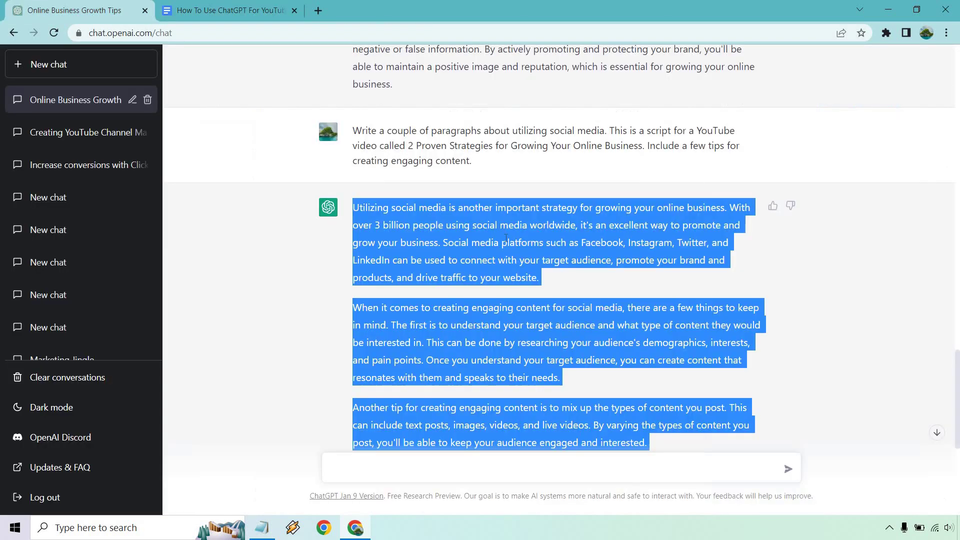
{"action": "key", "text": "ctrl+Tab"}
{"action": "scroll", "coordinate": [563, 226], "scroll_direction": "down", "scroll_amount": 6}
{"action": "left_click", "coordinate": [604, 206]}
{"action": "key", "text": "Return"}
{"action": "key", "text": "Return"}
{"action": "key", "text": "ctrl+v"}
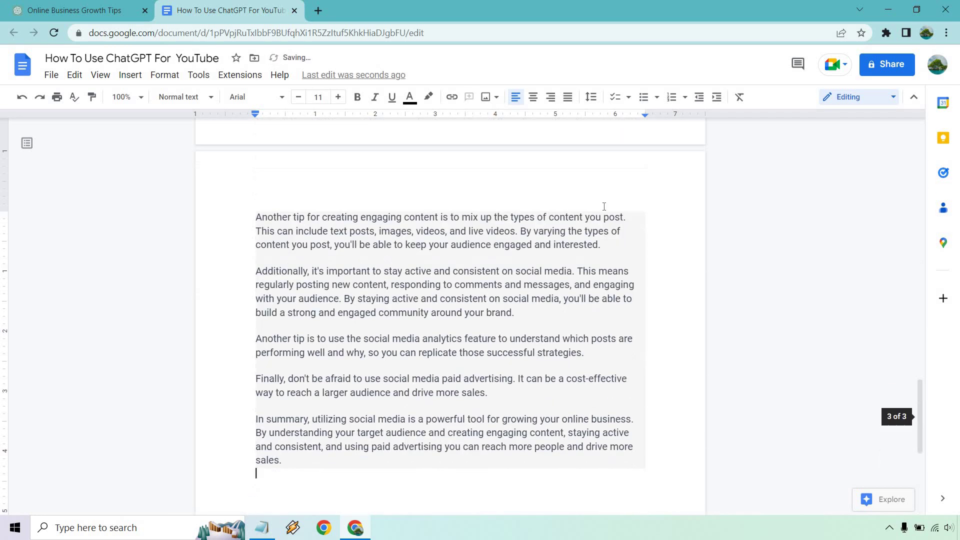
{"action": "scroll", "coordinate": [478, 377], "scroll_direction": "up", "scroll_amount": 6}
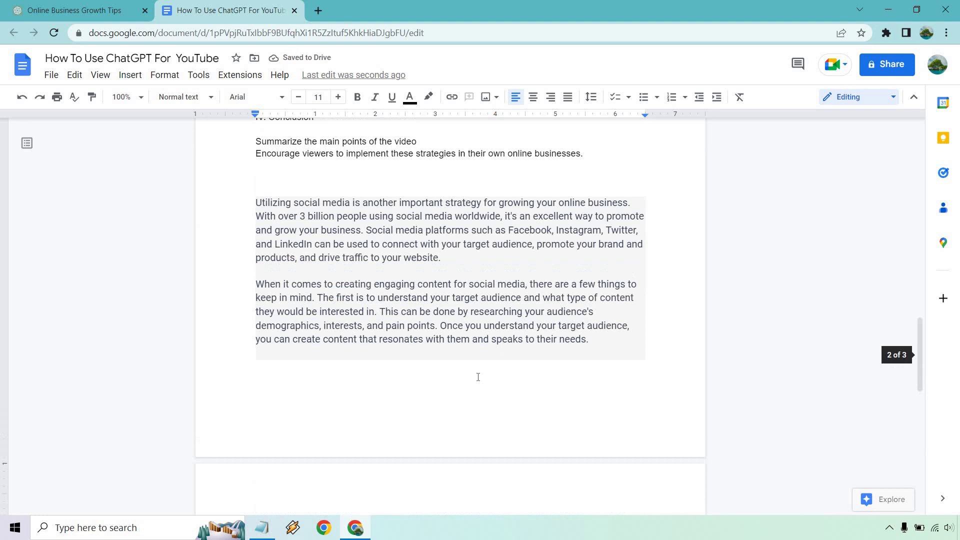
{"action": "key", "text": "ctrl+z"}
{"action": "scroll", "coordinate": [478, 377], "scroll_direction": "up", "scroll_amount": 3}
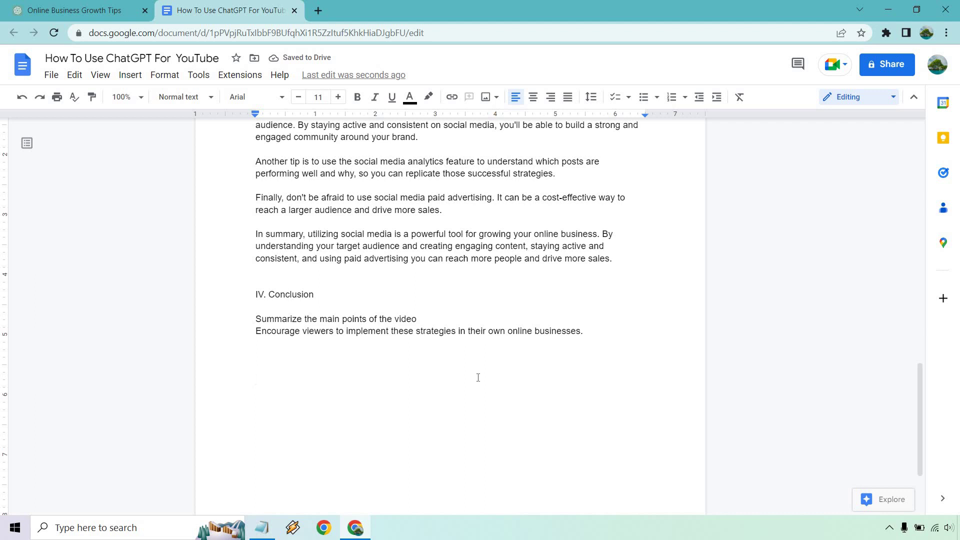
{"action": "scroll", "coordinate": [478, 376], "scroll_direction": "up", "scroll_amount": 3}
{"action": "left_click", "coordinate": [75, 10]}
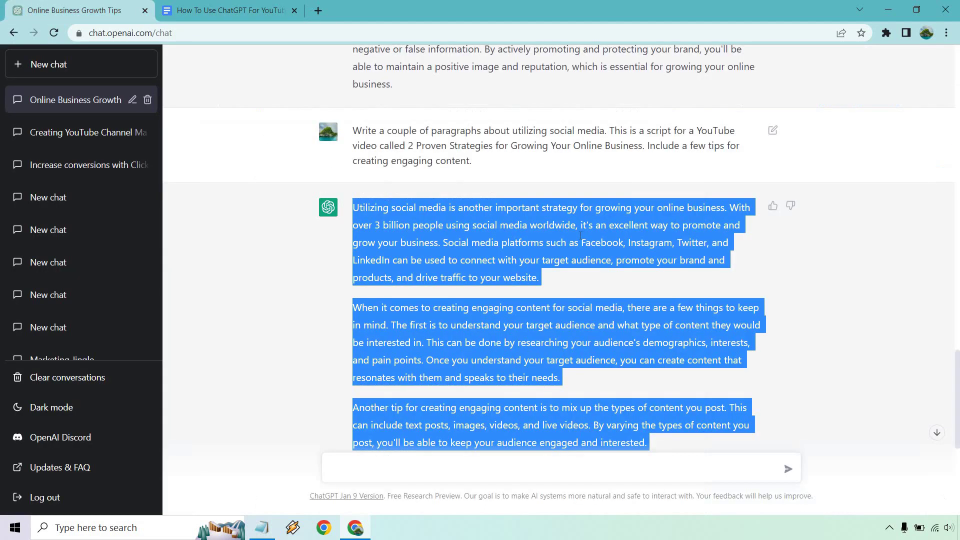
- Select the video title in the earlier ChatGPT prompt, briefly checking the Notepad notes
{"action": "left_click", "coordinate": [788, 295]}
{"action": "scroll", "coordinate": [550, 370], "scroll_direction": "down", "scroll_amount": 5}
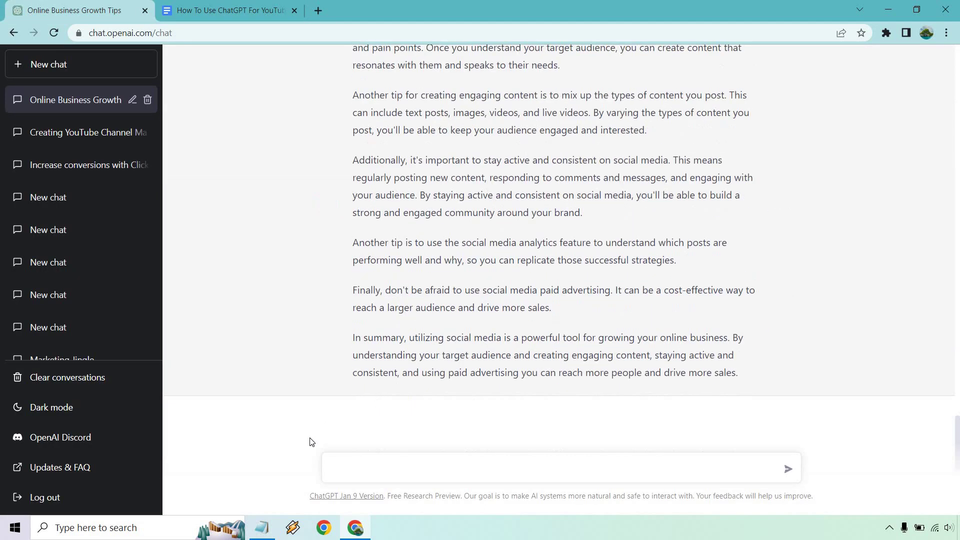
{"action": "left_click", "coordinate": [262, 528]}
{"action": "left_click", "coordinate": [307, 259]}
{"action": "scroll", "coordinate": [320, 261], "scroll_direction": "up", "scroll_amount": 12}
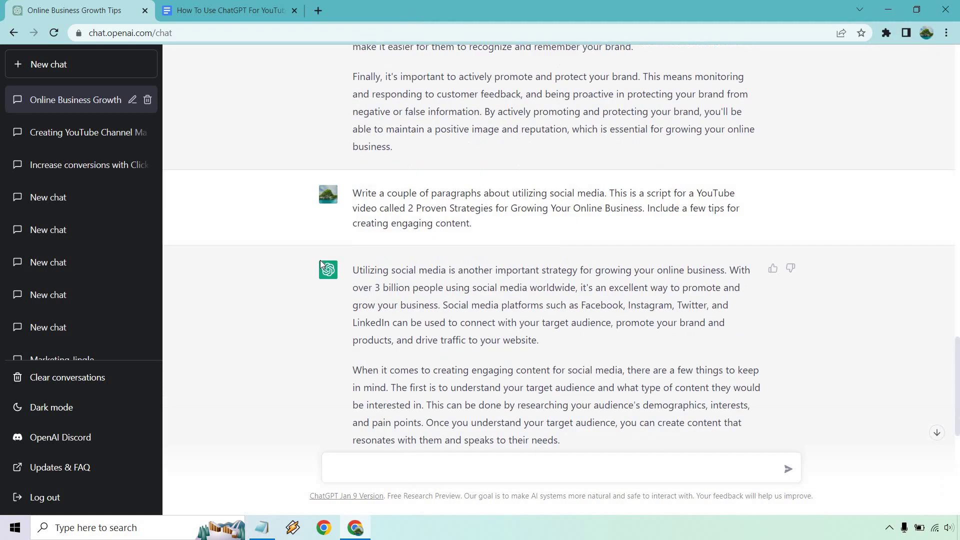
{"action": "scroll", "coordinate": [323, 266], "scroll_direction": "up", "scroll_amount": 20}
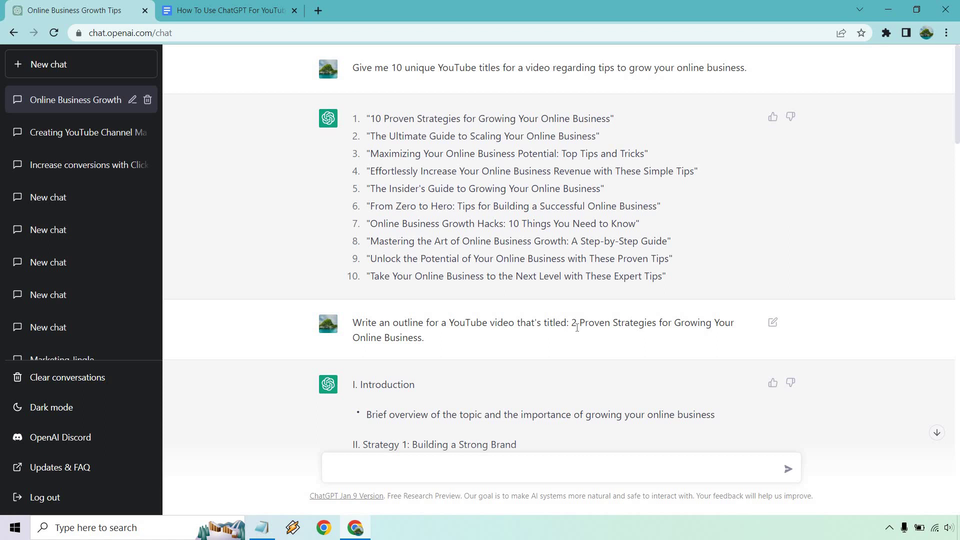
{"action": "left_click_drag", "start_coordinate": [571, 323], "coordinate": [422, 333]}
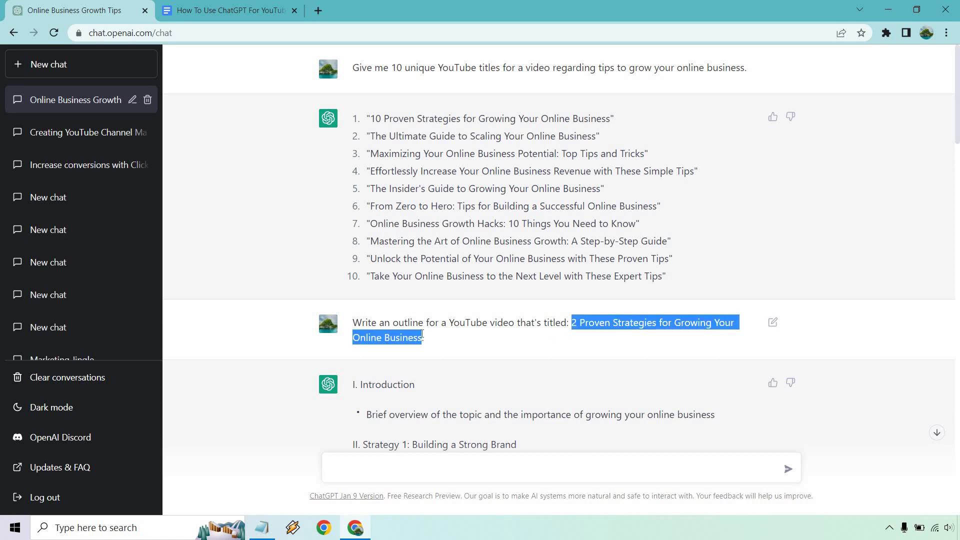
- Send a conclusion prompt covering brand building and social media, with the length changed to 2 paragraphs
{"action": "left_click", "coordinate": [453, 468]}
{"action": "type", "text": "Wr"}
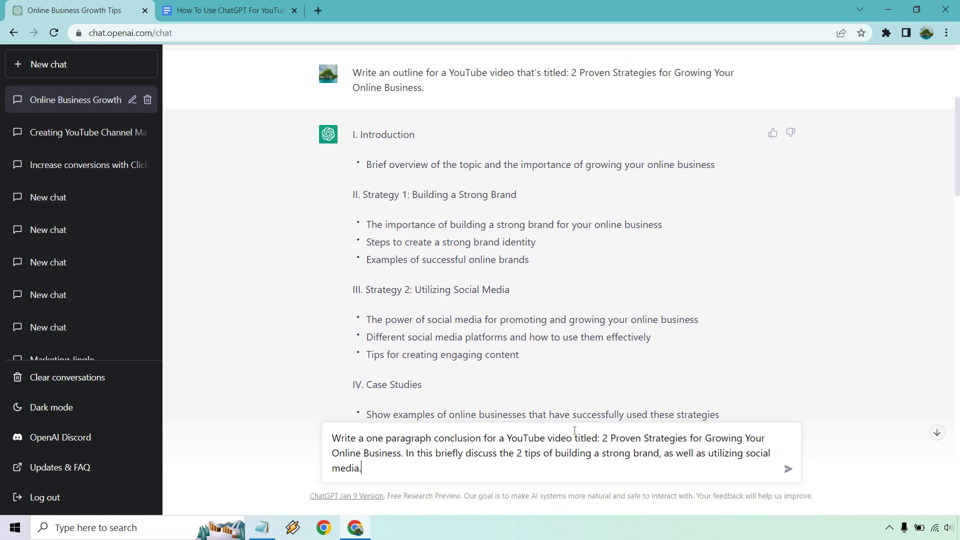
{"action": "left_click_drag", "start_coordinate": [358, 438], "coordinate": [387, 437]}
{"action": "type", "text": "2 tip"}
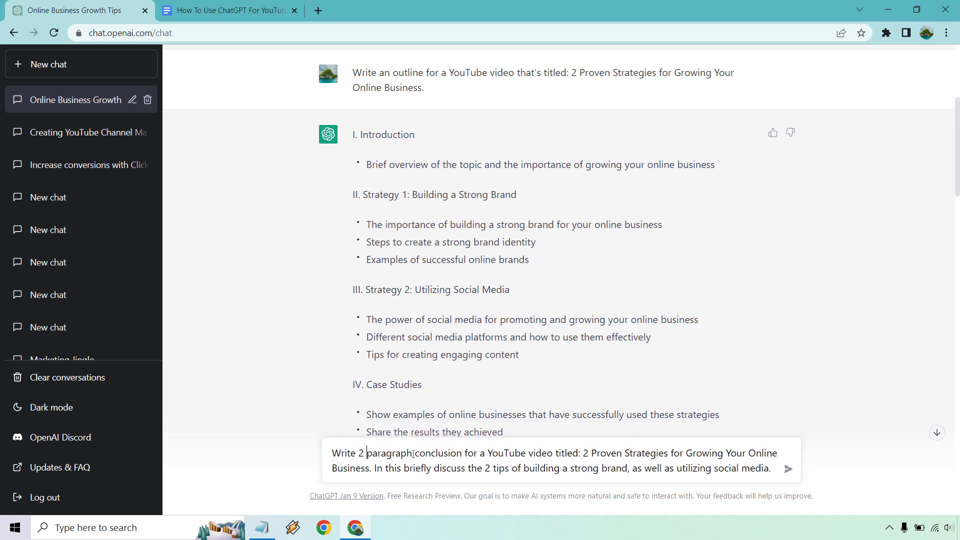
{"action": "type", "text": "s"}
{"action": "scroll", "coordinate": [829, 315], "scroll_direction": "down", "scroll_amount": 15}
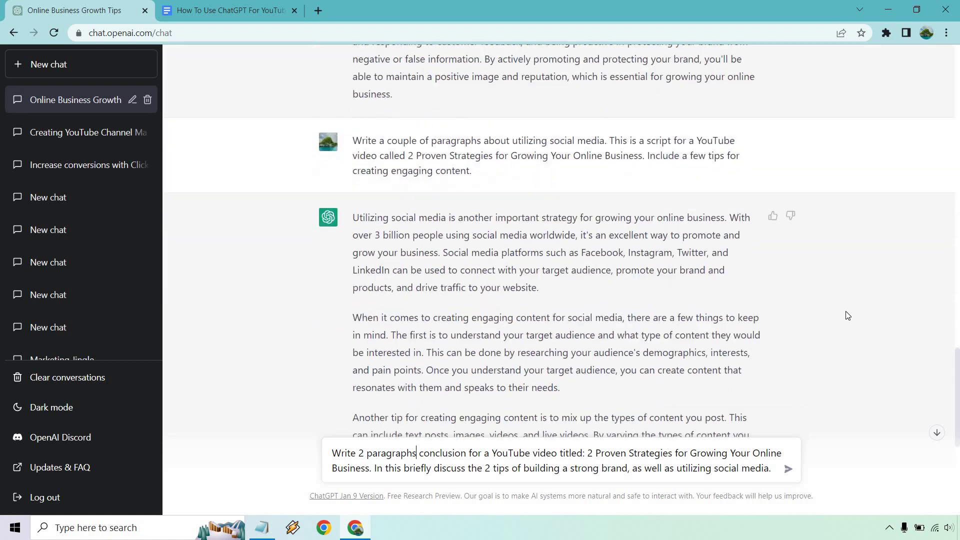
{"action": "left_click", "coordinate": [789, 468]}
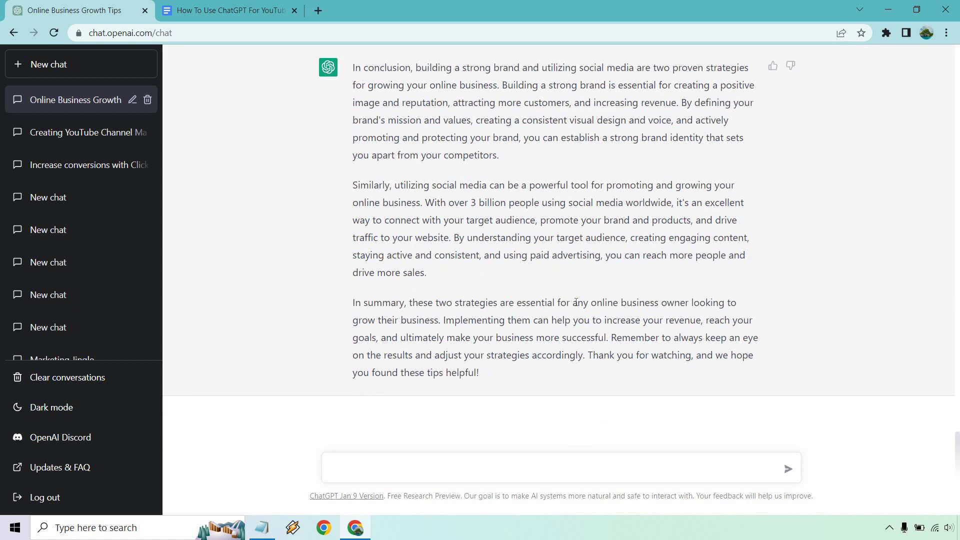
- Copy ChatGPT's whole three-paragraph conclusion reply for the script
{"action": "left_click_drag", "start_coordinate": [487, 370], "coordinate": [351, 73]}
{"action": "key", "text": "ctrl+c"}
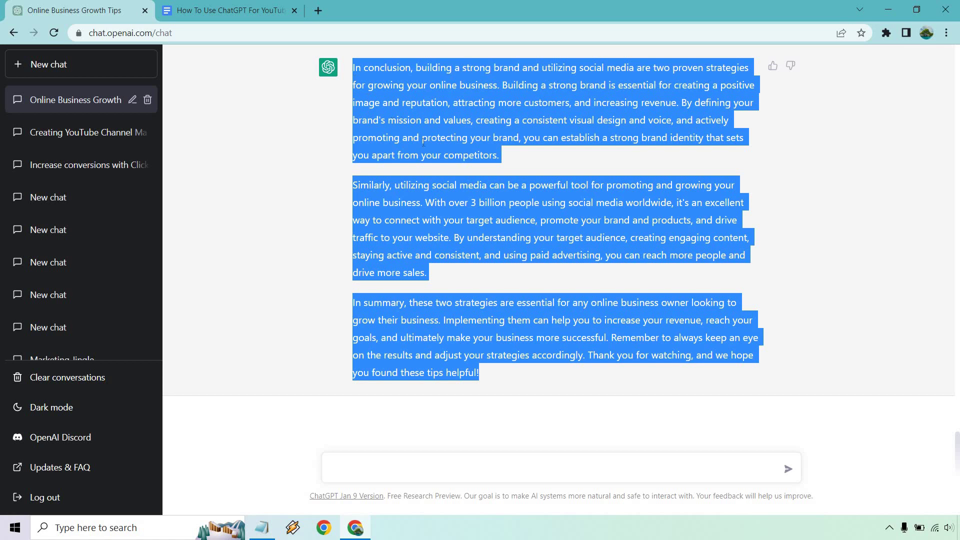
{"action": "key", "text": "ctrl+Tab"}
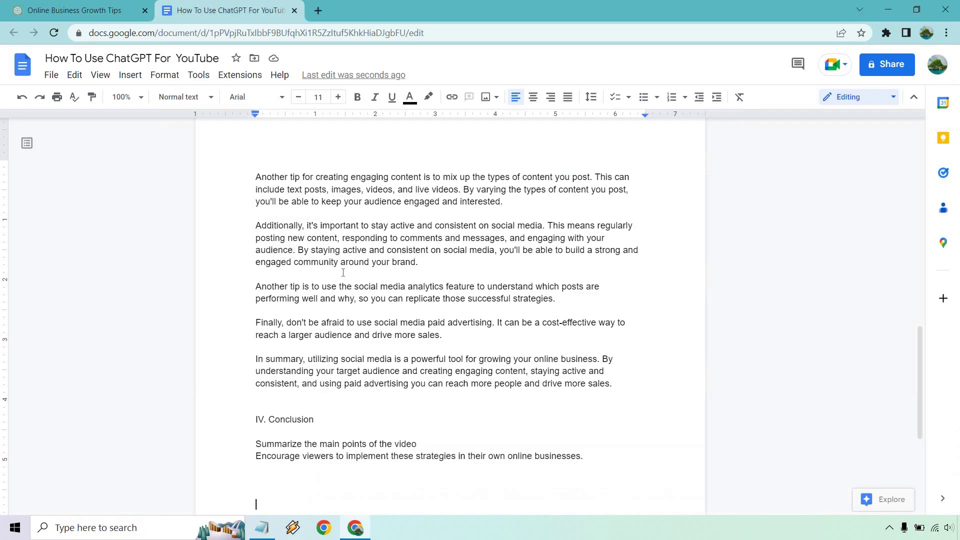
- Replace the Conclusion outline lines in the script with the pasted three-paragraph conclusion
{"action": "left_click_drag", "start_coordinate": [555, 334], "coordinate": [254, 293]}
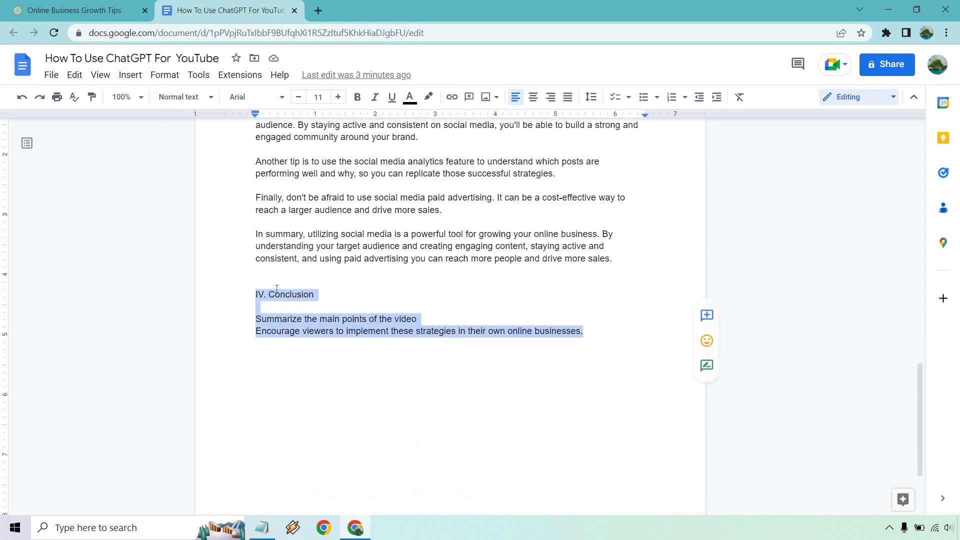
{"action": "key", "text": "ctrl+v"}
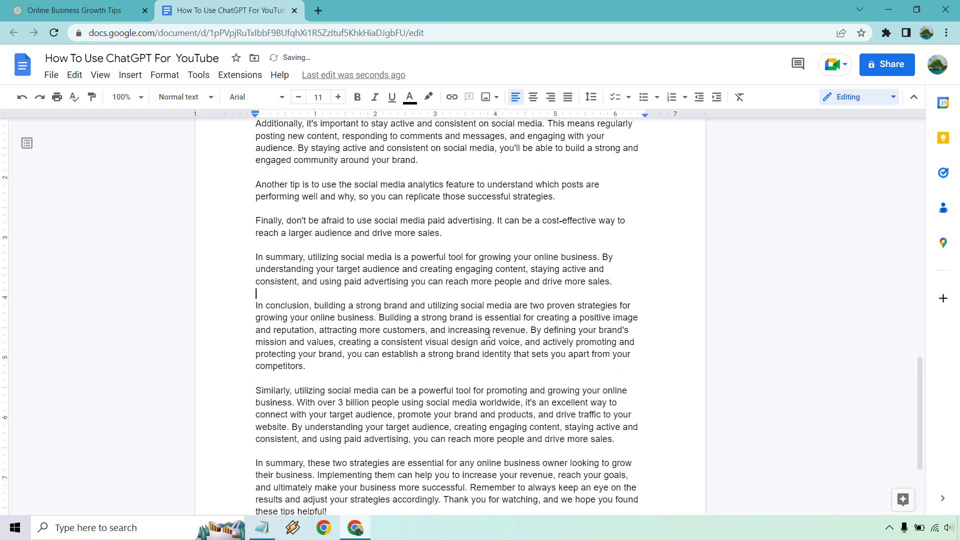
{"action": "scroll", "coordinate": [278, 300], "scroll_direction": "up", "scroll_amount": 20}
{"action": "scroll", "coordinate": [396, 332], "scroll_direction": "down", "scroll_amount": 2}
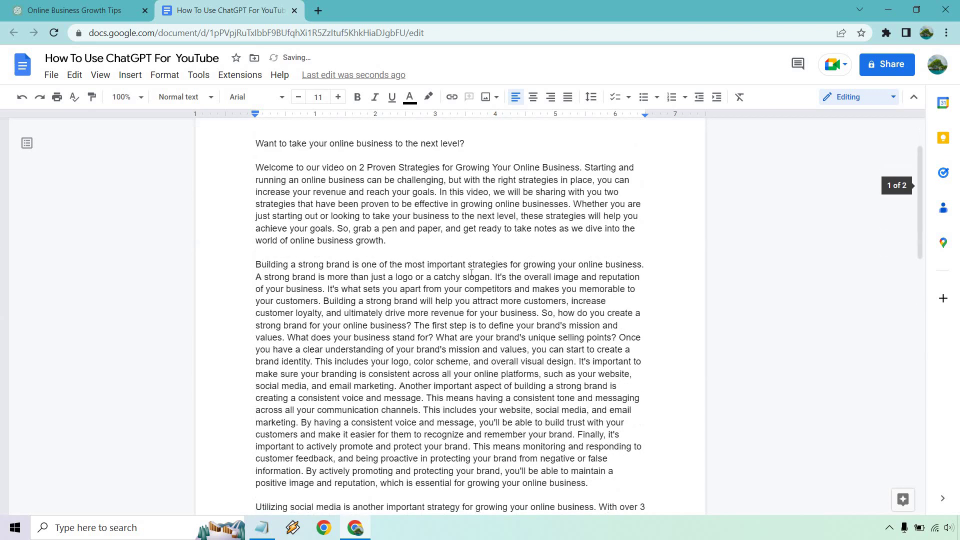
{"action": "scroll", "coordinate": [467, 348], "scroll_direction": "up", "scroll_amount": 2}
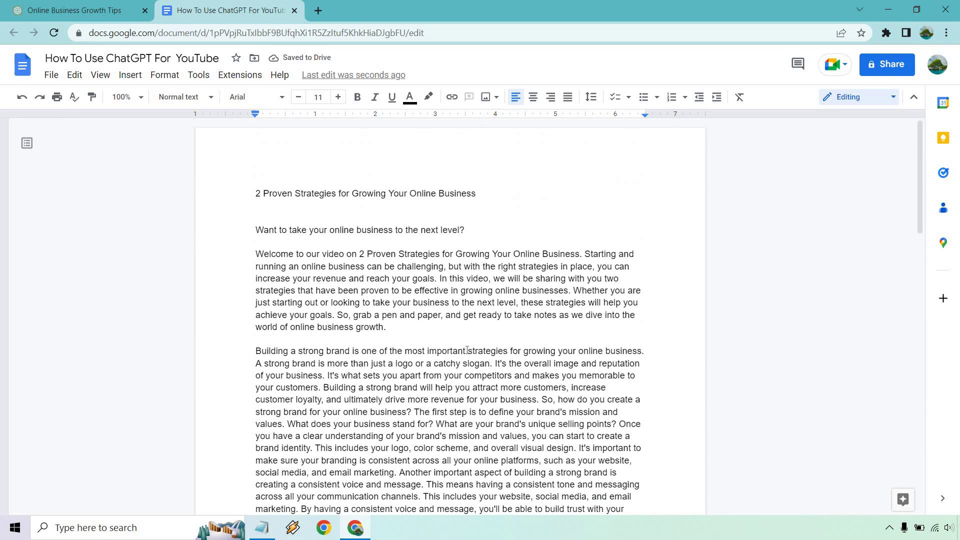
{"action": "left_click", "coordinate": [346, 214]}
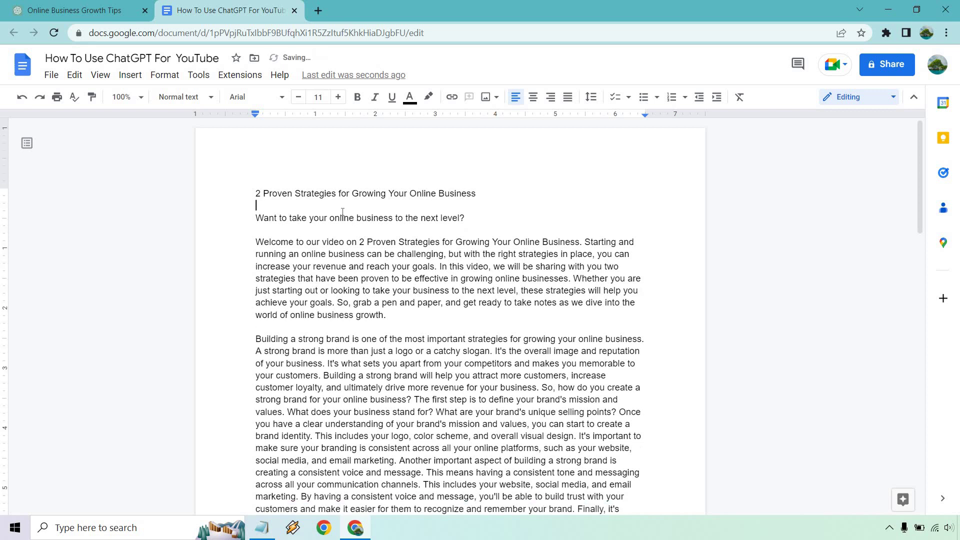
- Copy the 'Write a YouTube description for a video titled:' prompt from Notepad into ChatGPT's message box
{"action": "left_click", "coordinate": [75, 10]}
{"action": "left_click", "coordinate": [264, 528]}
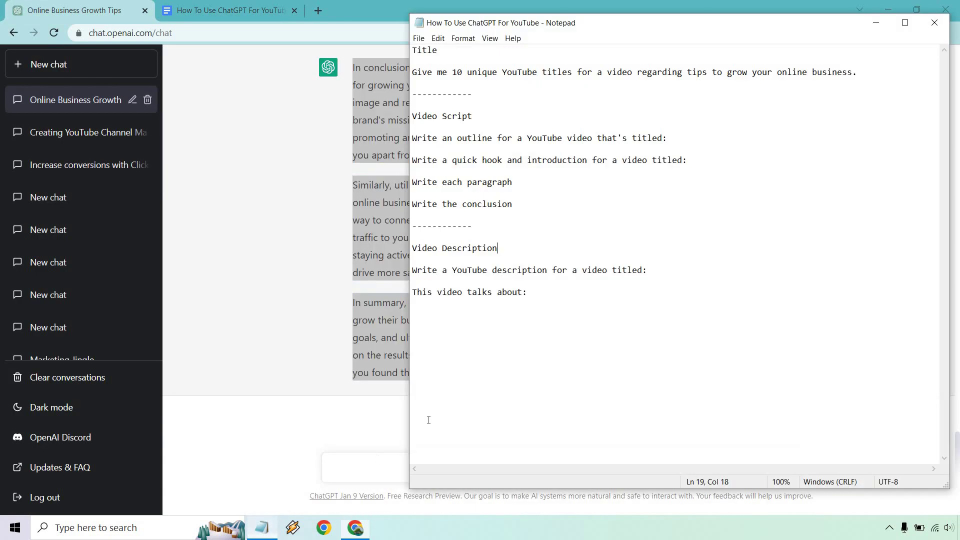
{"action": "left_click_drag", "start_coordinate": [661, 271], "coordinate": [411, 270]}
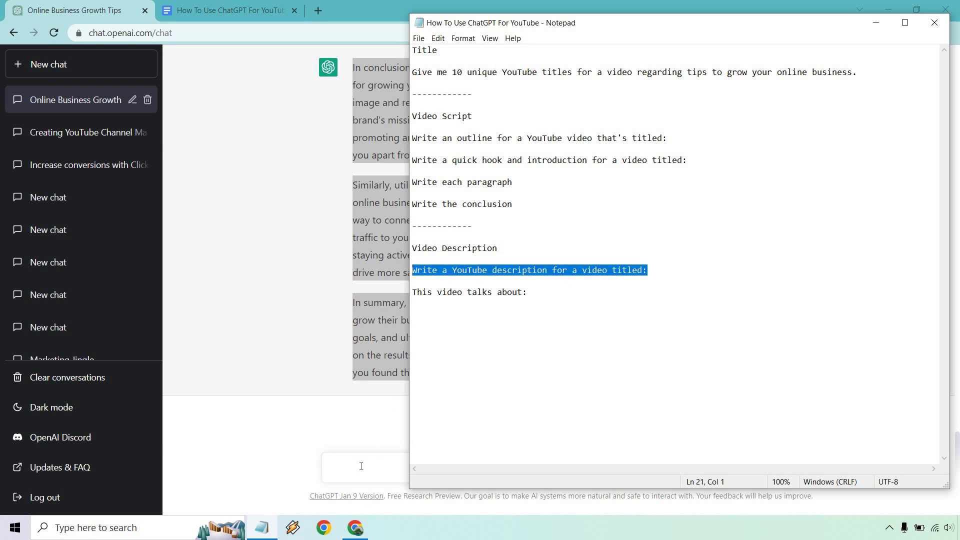
{"action": "key", "text": "ctrl+c"}
{"action": "left_click", "coordinate": [360, 466]}
{"action": "key", "text": "ctrl+v"}
{"action": "scroll", "coordinate": [565, 302], "scroll_direction": "up", "scroll_amount": 5}
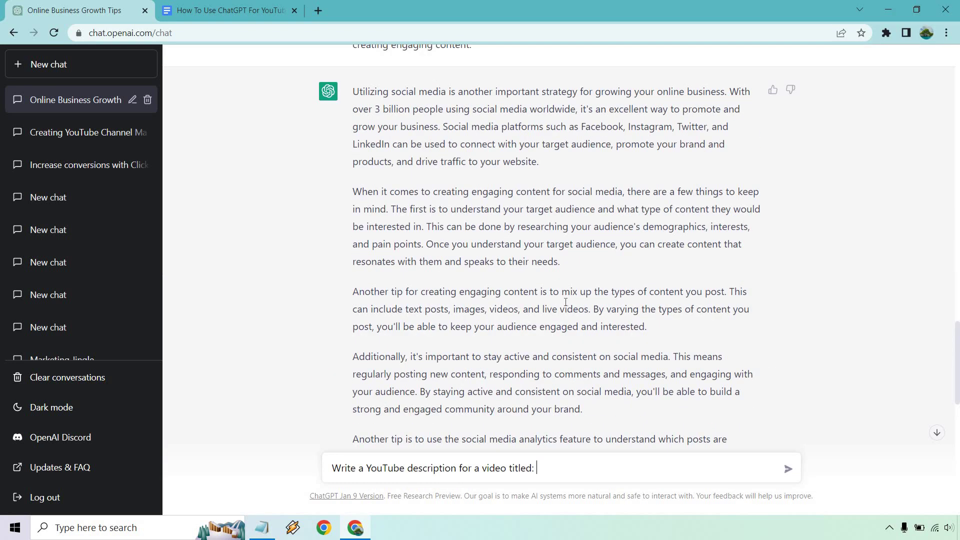
- Add the video title and brief from the conclusion prompt after 'titled:' in the description prompt
{"action": "scroll", "coordinate": [565, 301], "scroll_direction": "up", "scroll_amount": 7}
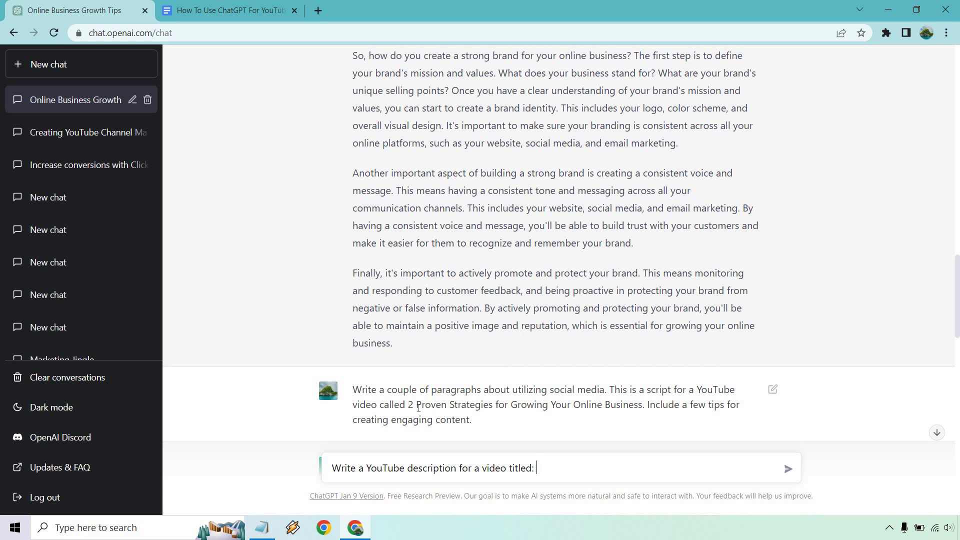
{"action": "left_click_drag", "start_coordinate": [410, 402], "coordinate": [596, 416]}
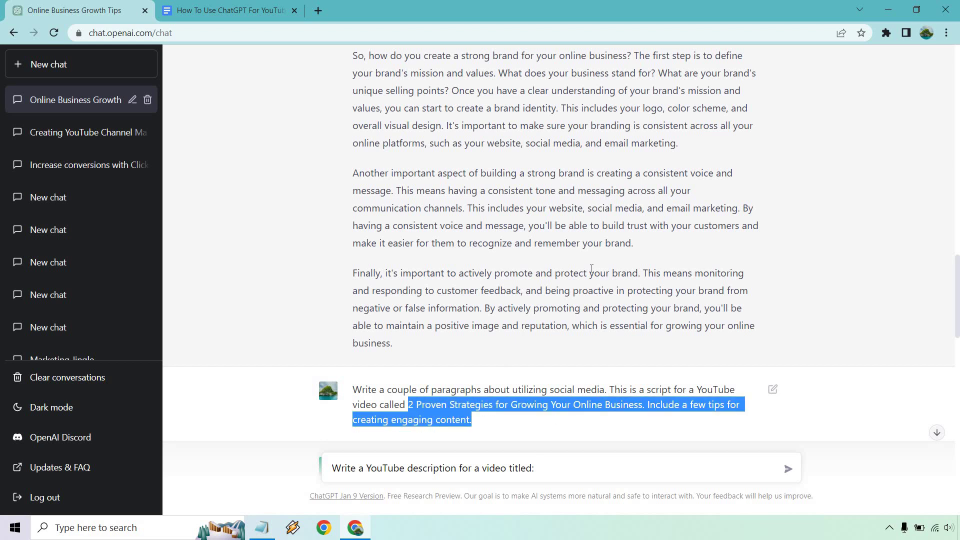
{"action": "scroll", "coordinate": [591, 269], "scroll_direction": "down", "scroll_amount": 10}
{"action": "scroll", "coordinate": [592, 268], "scroll_direction": "down", "scroll_amount": 4}
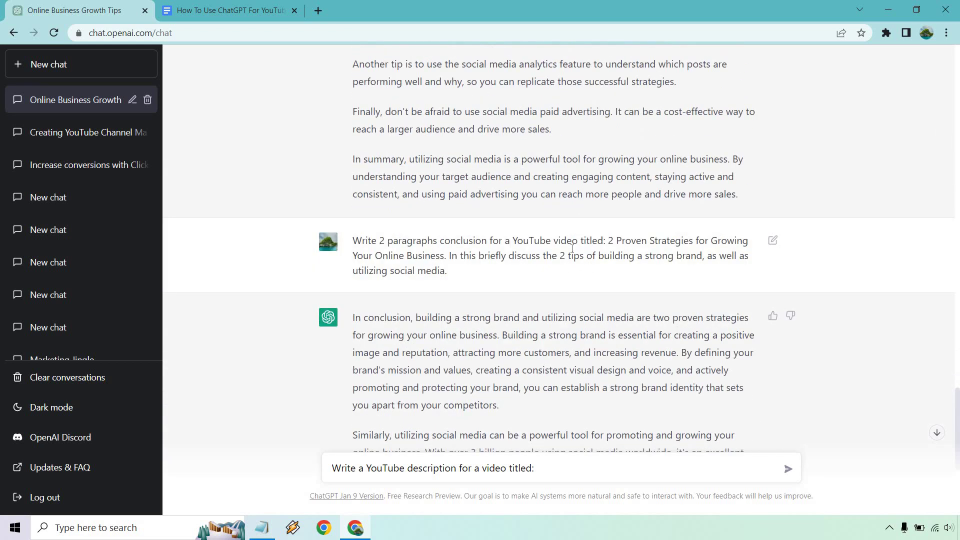
{"action": "scroll", "coordinate": [589, 249], "scroll_direction": "down", "scroll_amount": 5}
{"action": "scroll", "coordinate": [589, 249], "scroll_direction": "up", "scroll_amount": 5}
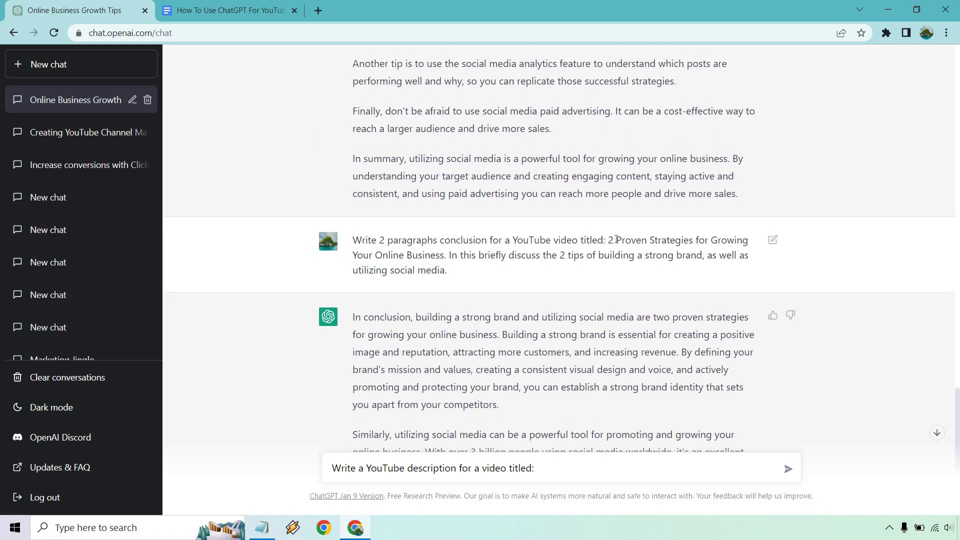
{"action": "left_click_drag", "start_coordinate": [609, 240], "coordinate": [610, 272]}
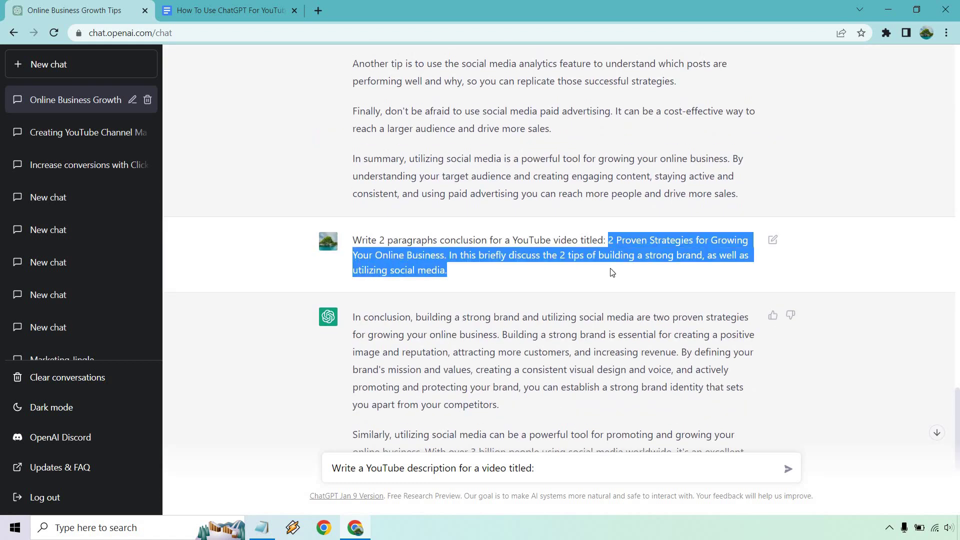
{"action": "left_click", "coordinate": [566, 466]}
{"action": "key", "text": "ctrl+v"}
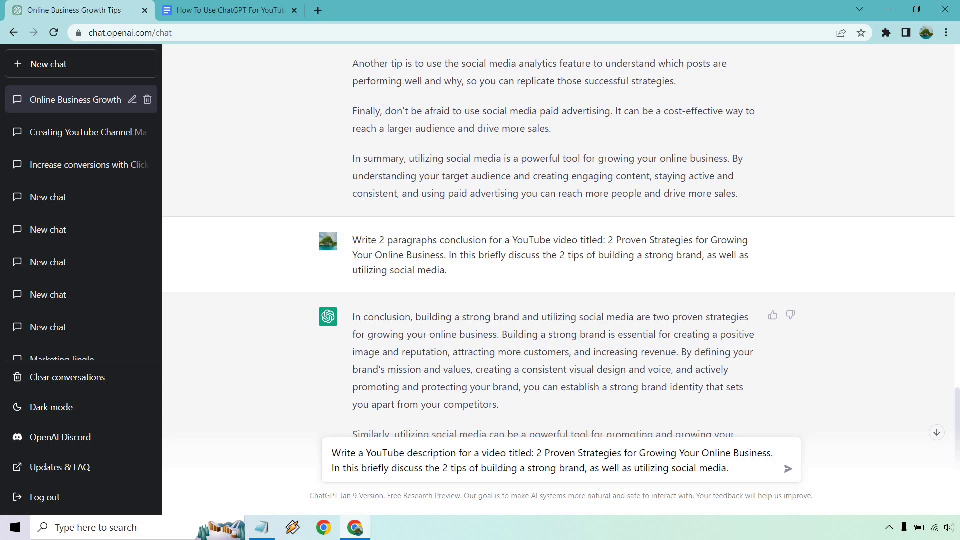
- Send the YouTube description request and switch to the Google Docs script
{"action": "scroll", "coordinate": [715, 357], "scroll_direction": "down", "scroll_amount": 5}
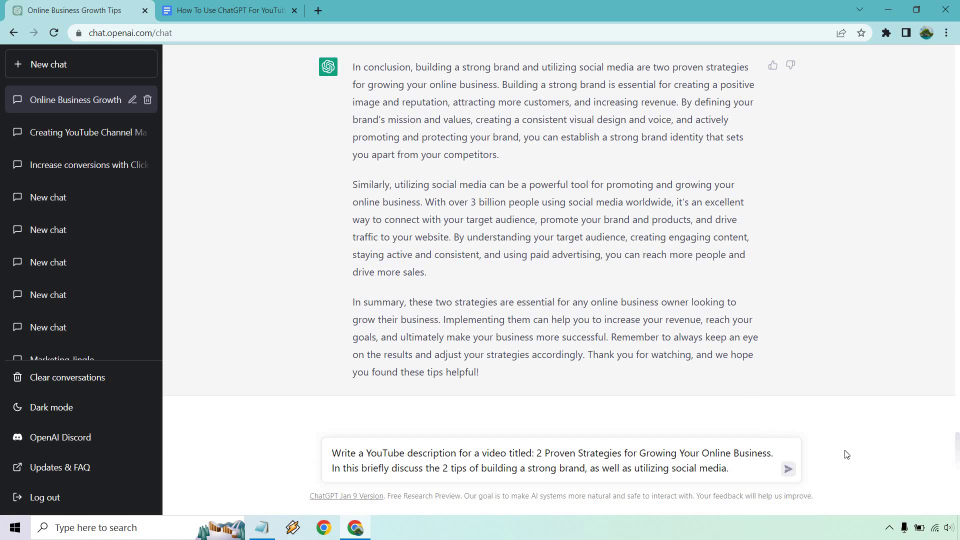
{"action": "left_click", "coordinate": [788, 468]}
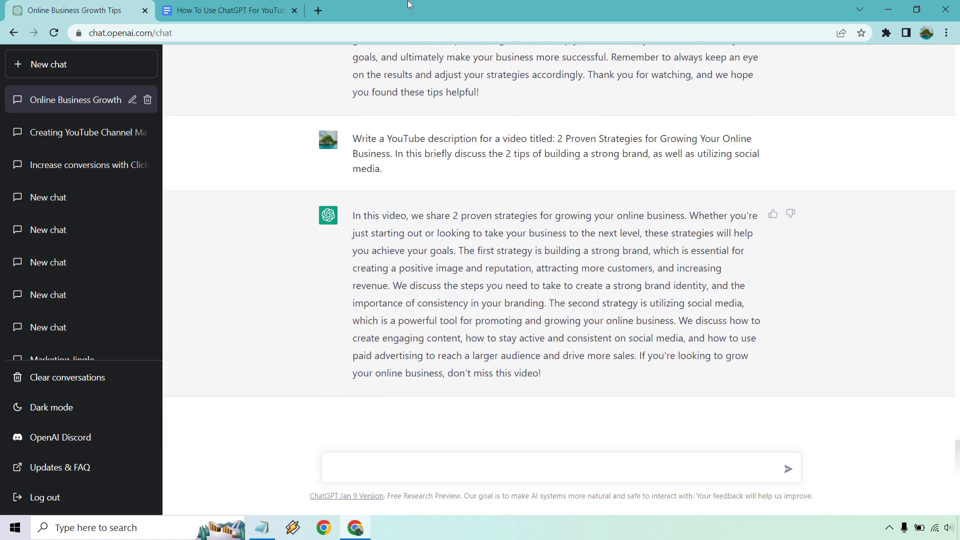
{"action": "left_click", "coordinate": [225, 10]}
{"action": "scroll", "coordinate": [393, 260], "scroll_direction": "down", "scroll_amount": 19}
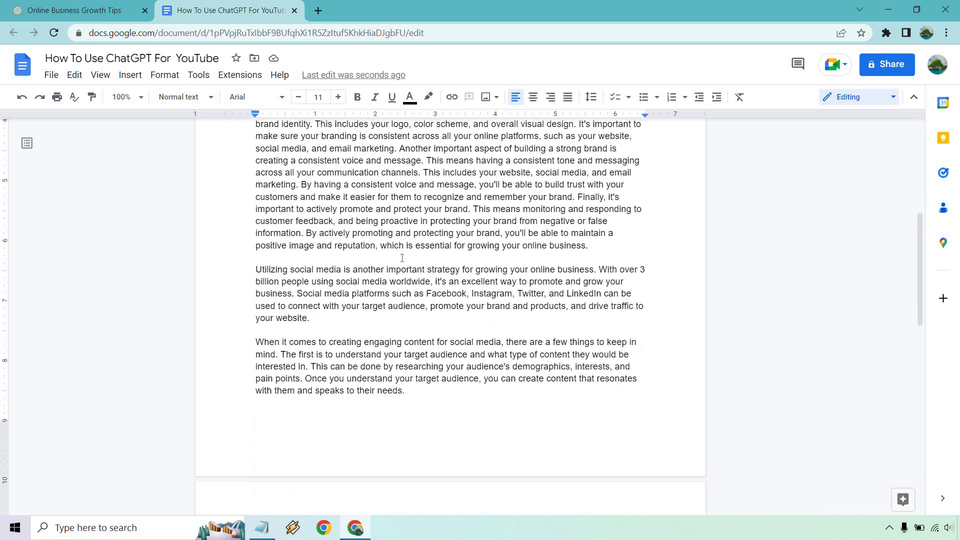
- Scroll up through the finished two-page script, then return to ChatGPT's description reply
{"action": "scroll", "coordinate": [399, 318], "scroll_direction": "up", "scroll_amount": 12}
{"action": "scroll", "coordinate": [399, 317], "scroll_direction": "up", "scroll_amount": 7}
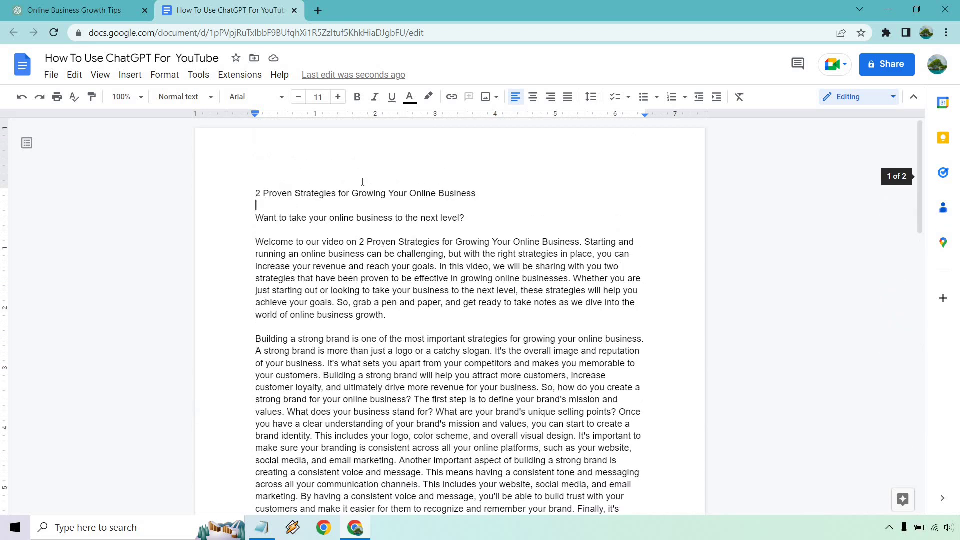
{"action": "scroll", "coordinate": [370, 220], "scroll_direction": "down", "scroll_amount": 10}
{"action": "scroll", "coordinate": [369, 221], "scroll_direction": "up", "scroll_amount": 11}
{"action": "key", "text": "ctrl+shift+Tab"}
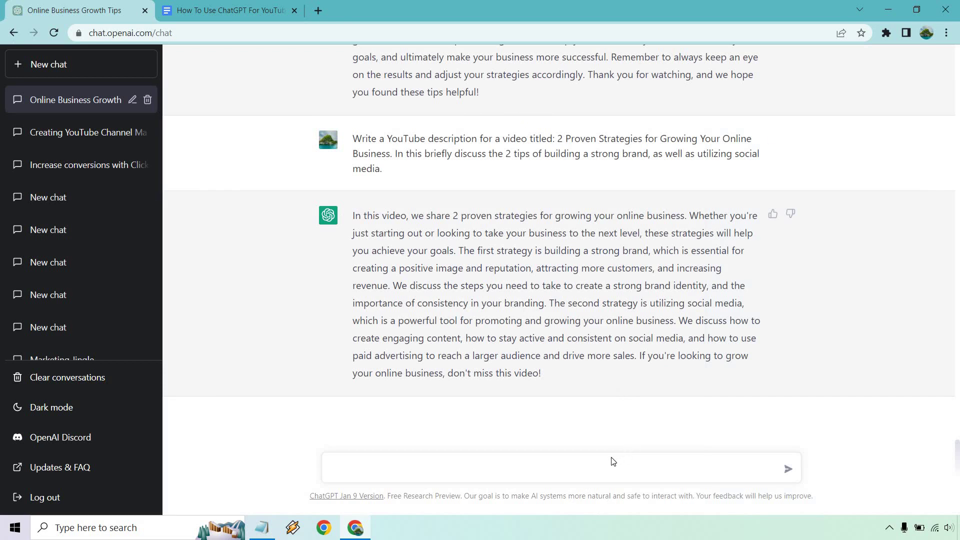